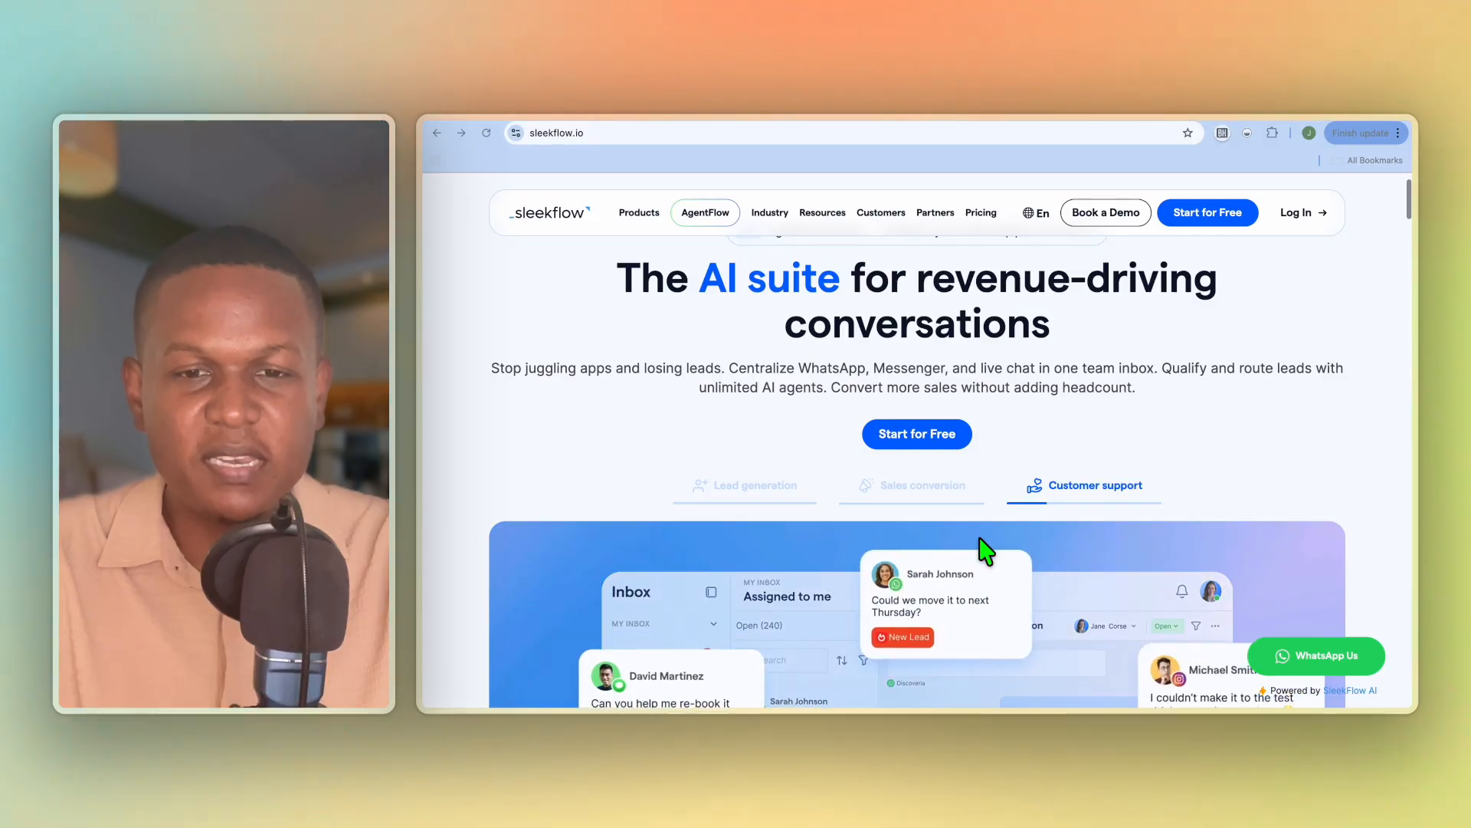
Look over the AI suite introduction on the SleekFlow homepage.
{"action": "scroll", "coordinate": [986, 551], "scroll_direction": "down", "scroll_amount": 1}
{"action": "scroll", "coordinate": [987, 550], "scroll_direction": "down", "scroll_amount": 2}
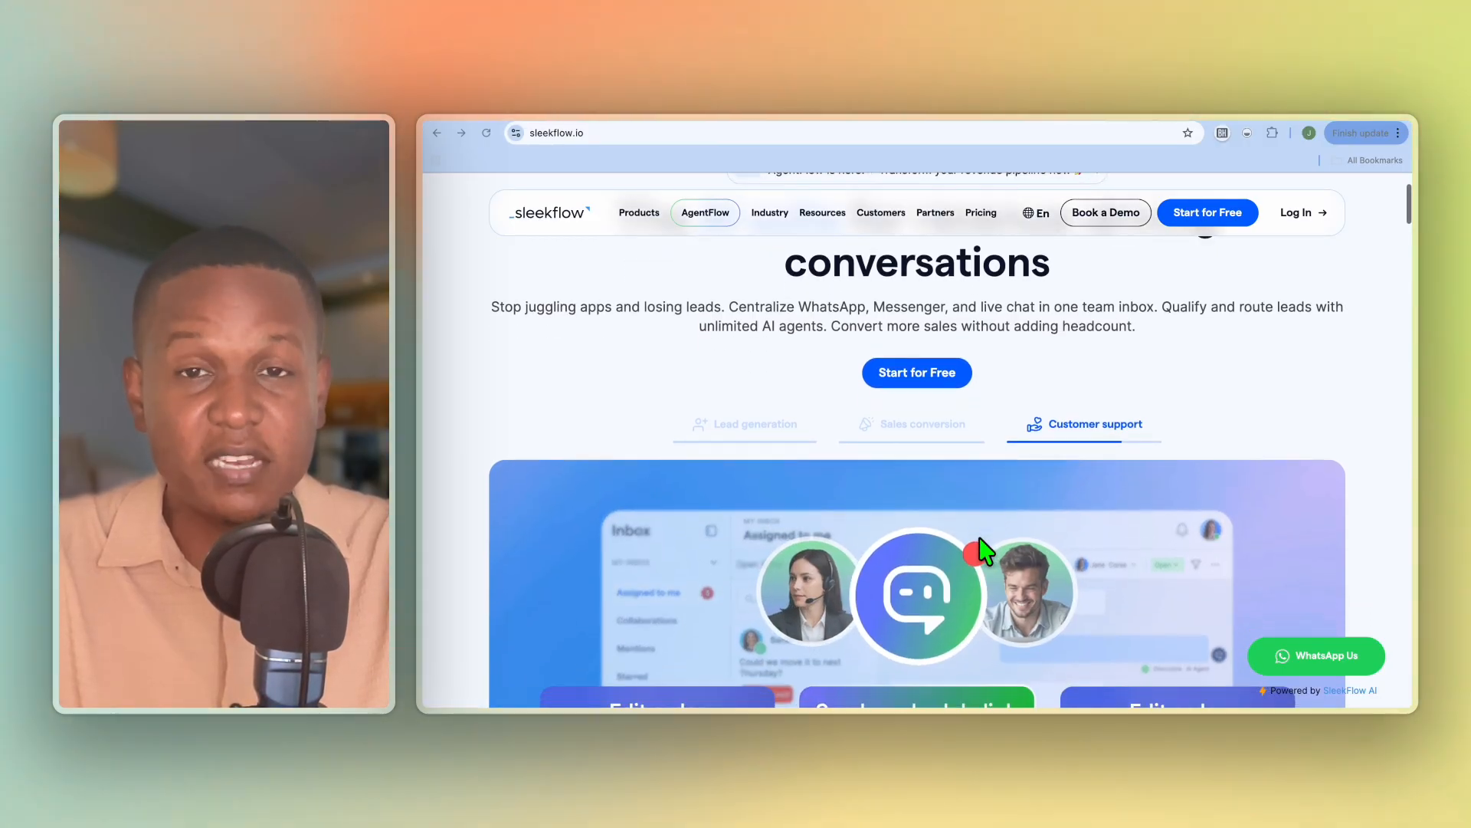
{"action": "scroll", "coordinate": [981, 545], "scroll_direction": "down", "scroll_amount": 1}
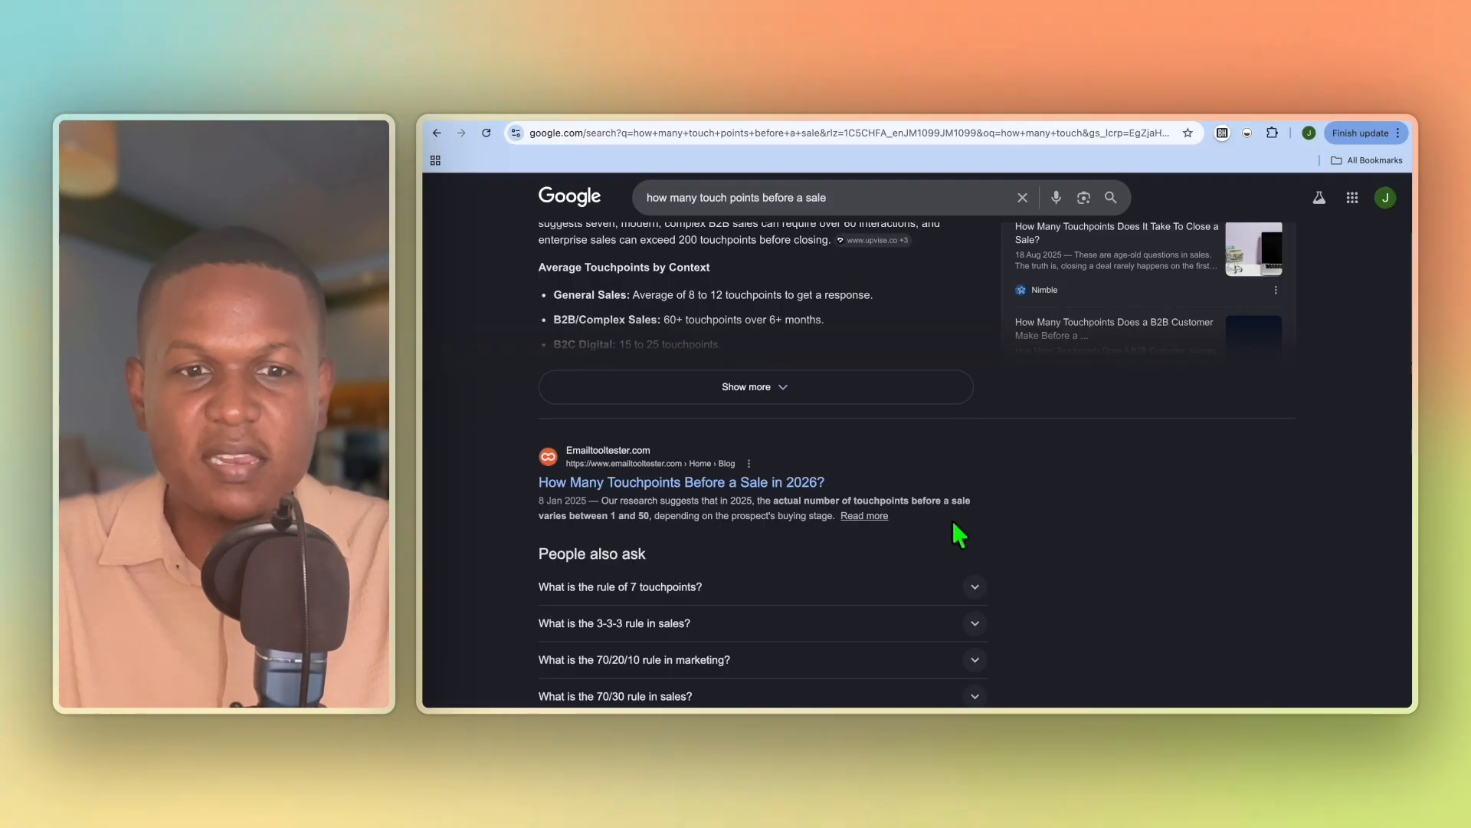
Read the Google AI Overview on touchpoints before a sale and return to the SleekFlow homepage.
{"action": "scroll", "coordinate": [959, 535], "scroll_direction": "up", "scroll_amount": 3}
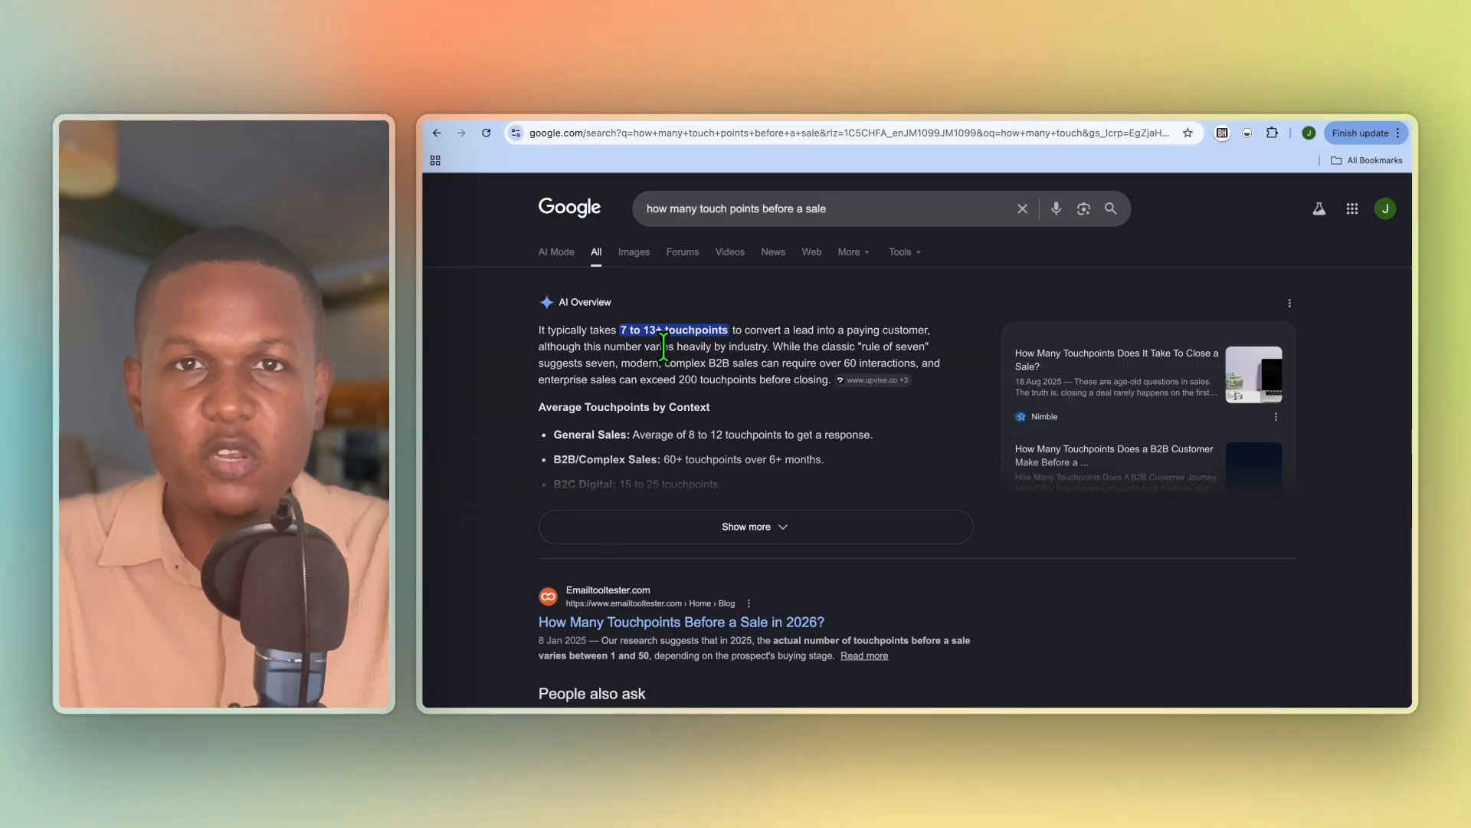
{"action": "scroll", "coordinate": [789, 434], "scroll_direction": "down", "scroll_amount": 1}
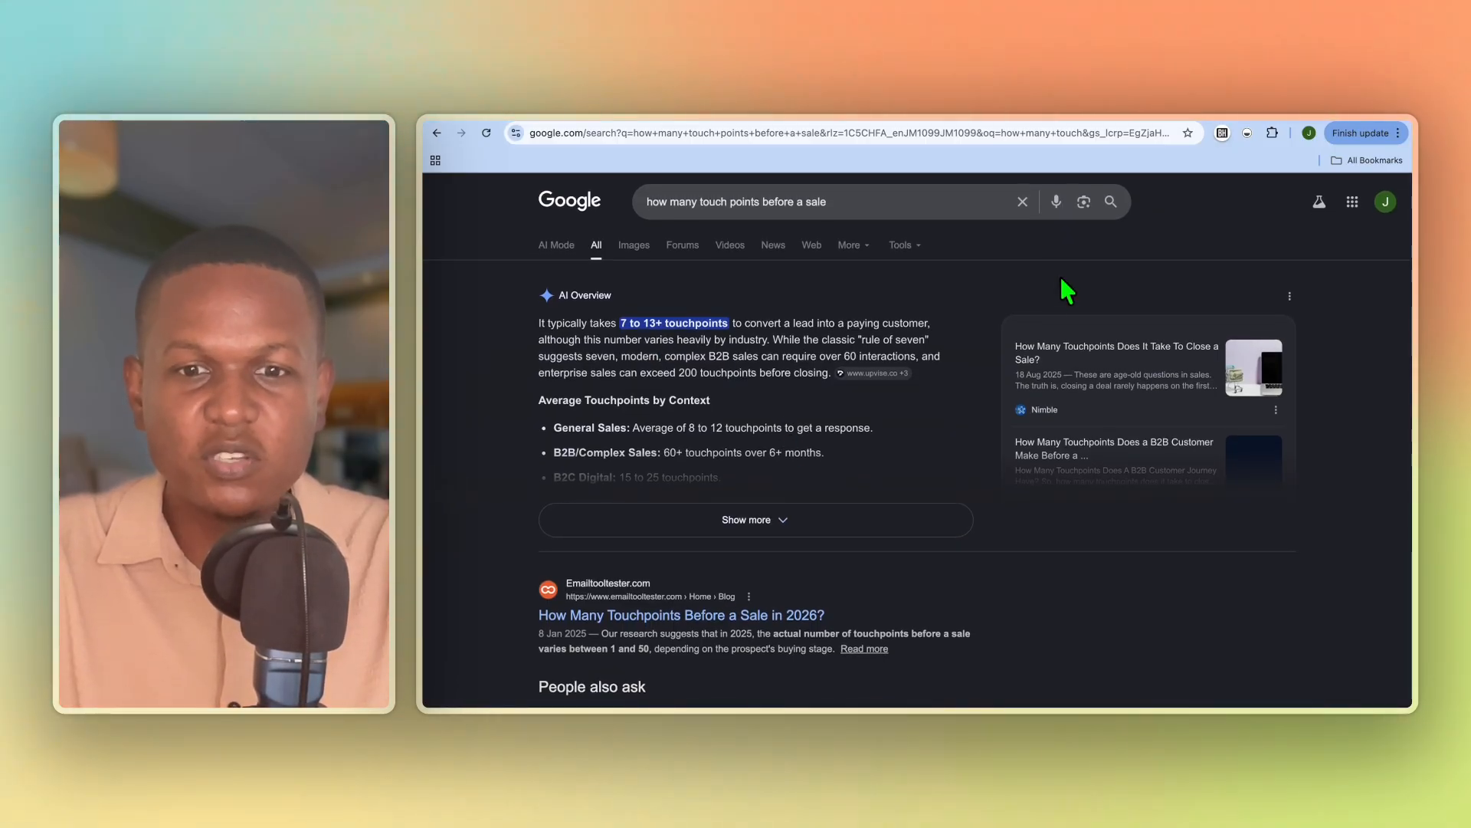
{"action": "left_click", "coordinate": [1032, 120]}
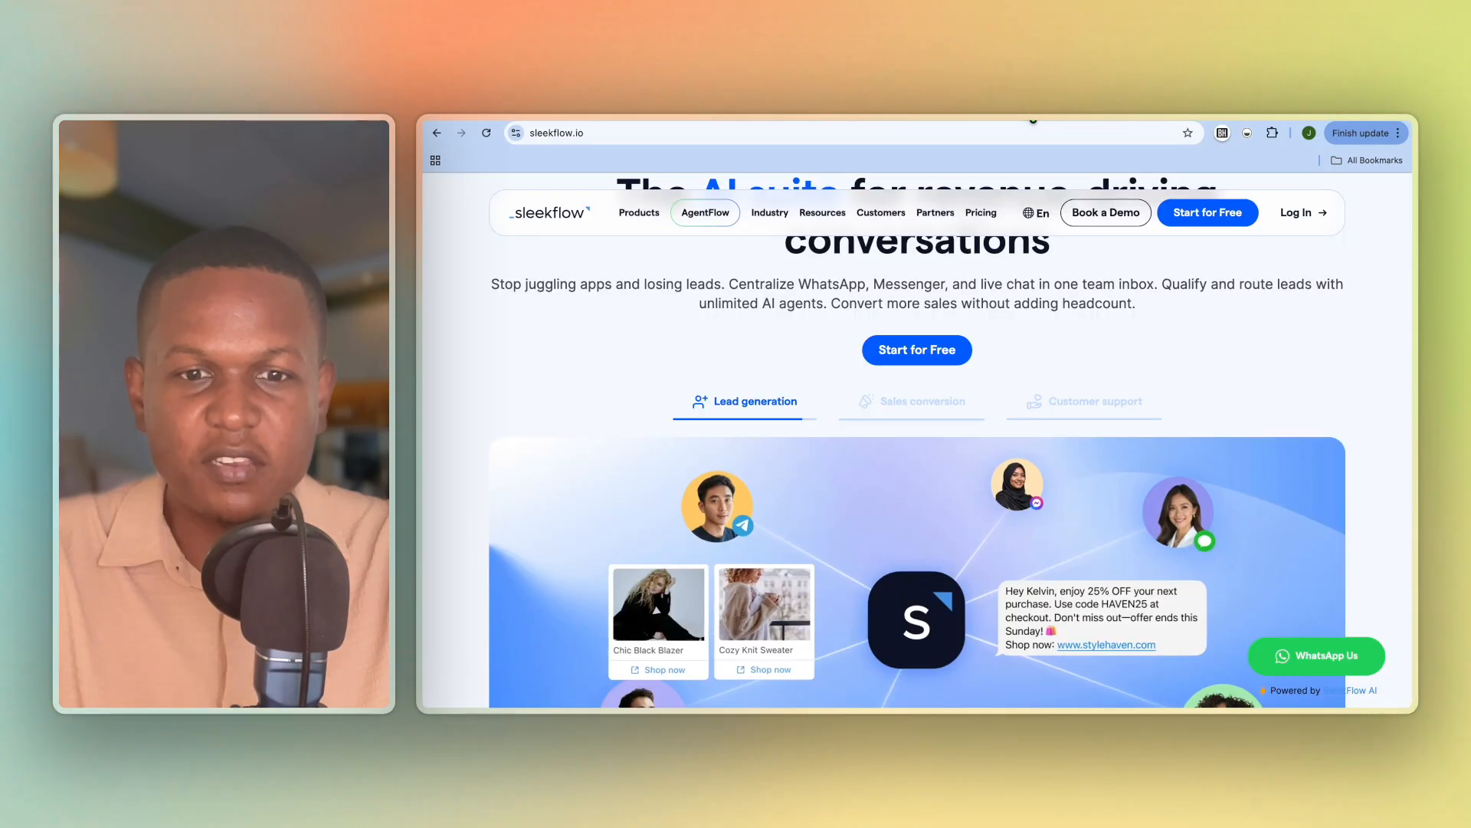
{"action": "scroll", "coordinate": [934, 506], "scroll_direction": "up", "scroll_amount": 3}
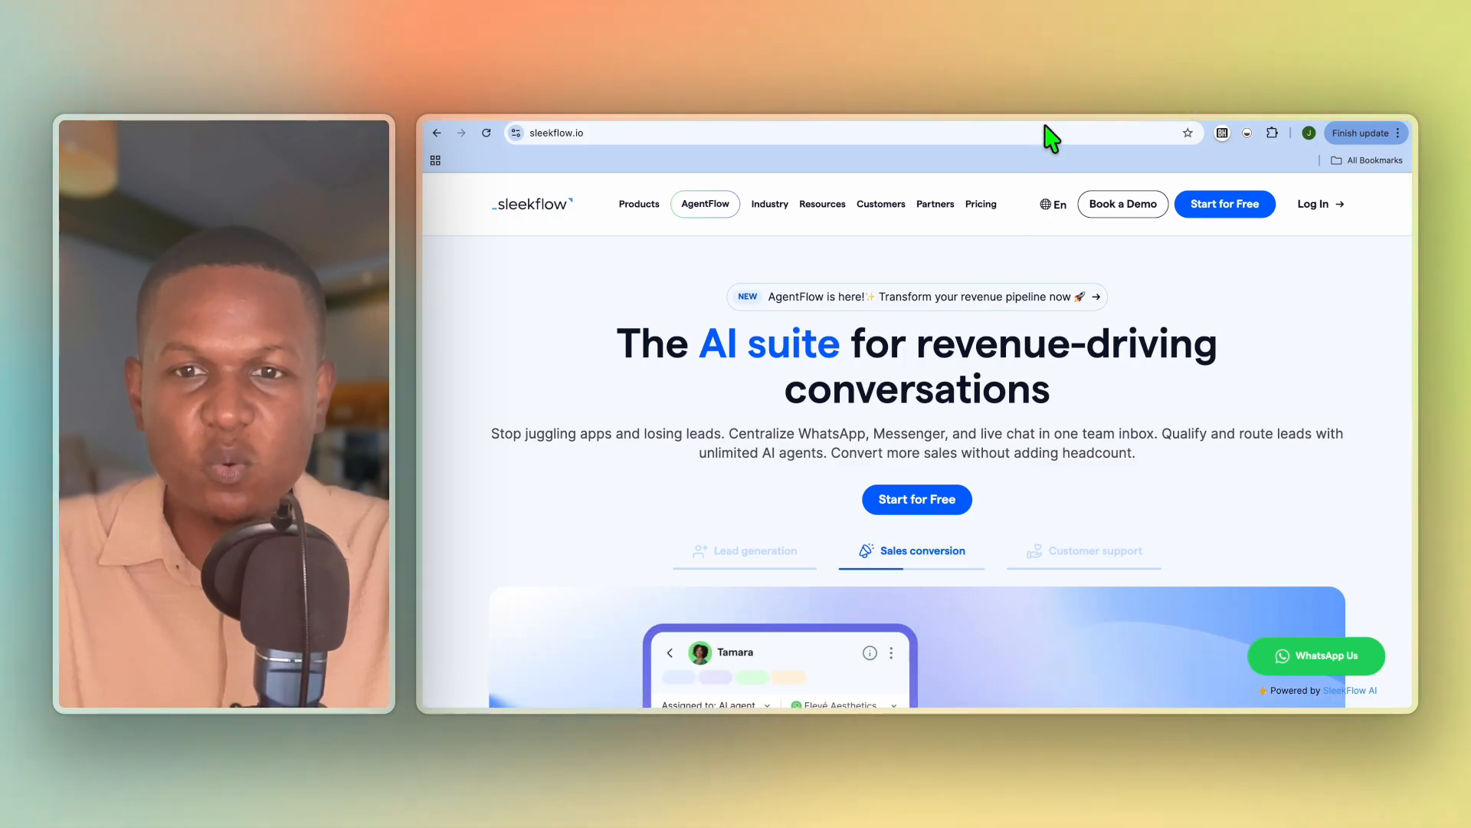
View the Shopify demo storefront and check the chats in the SleekFlow inbox and Facebook Messenger.
{"action": "left_click", "coordinate": [1110, 121]}
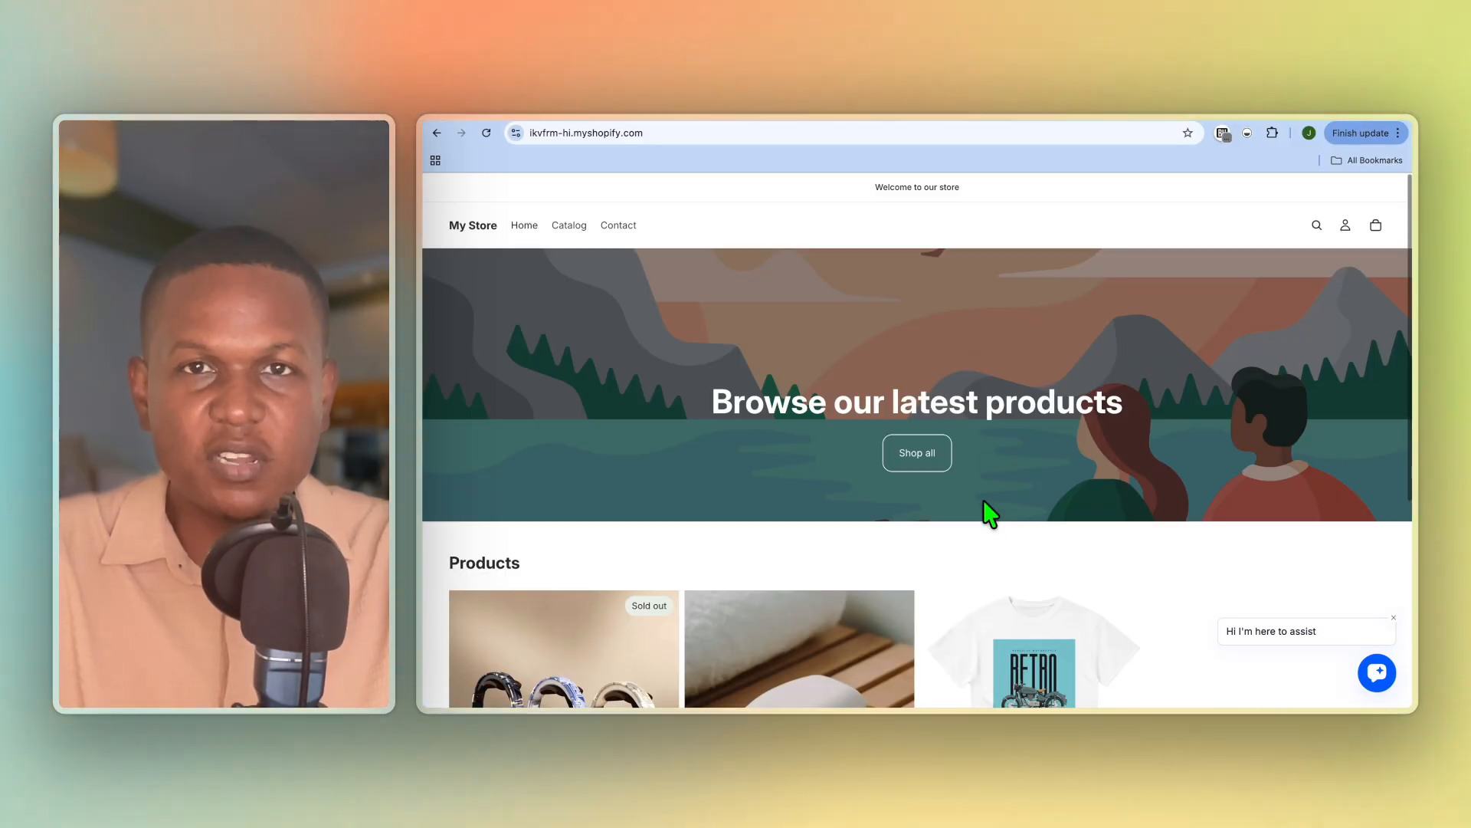
{"action": "scroll", "coordinate": [988, 514], "scroll_direction": "down", "scroll_amount": 1}
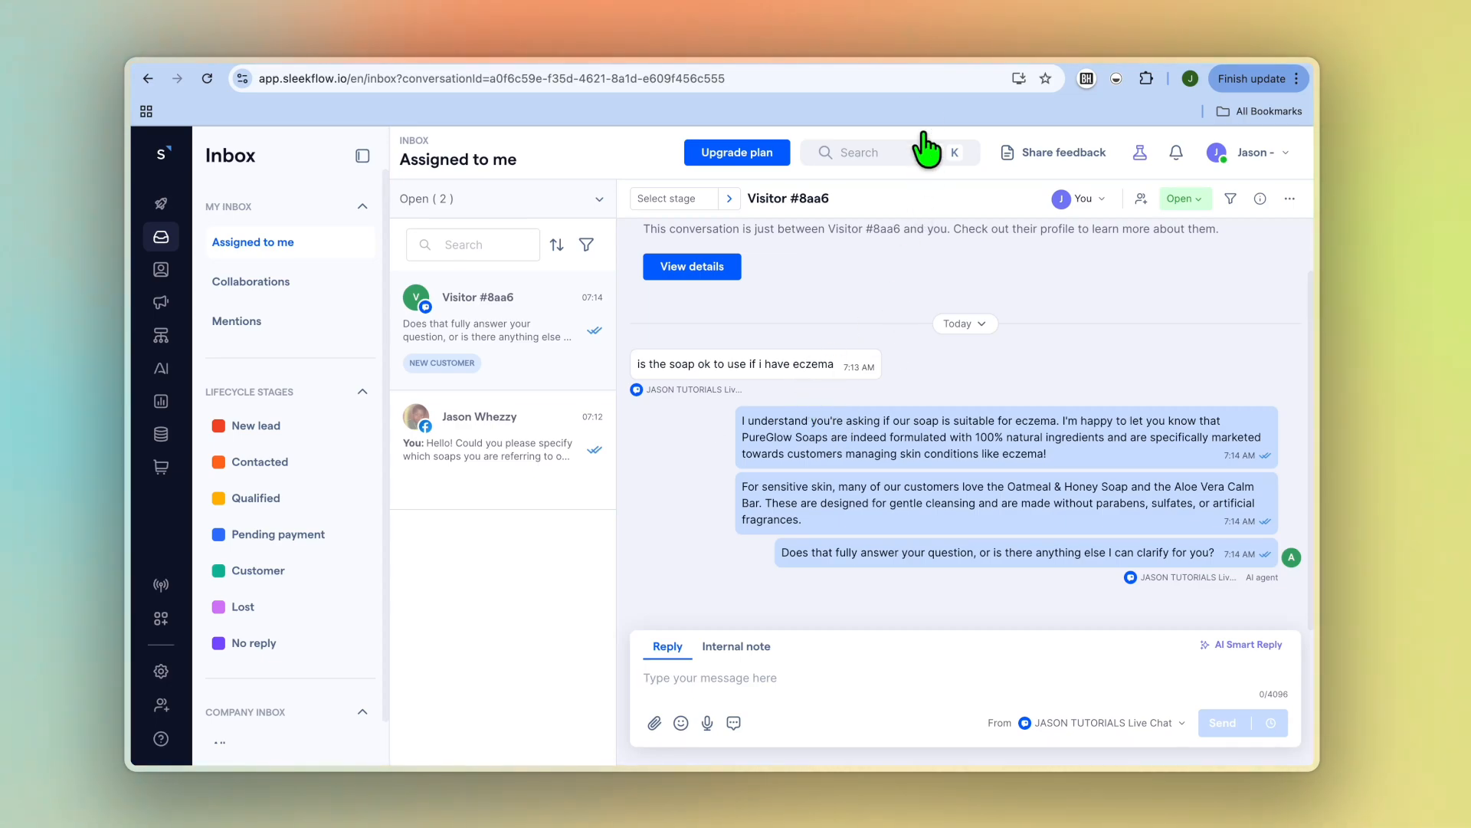
{"action": "left_click", "coordinate": [922, 64]}
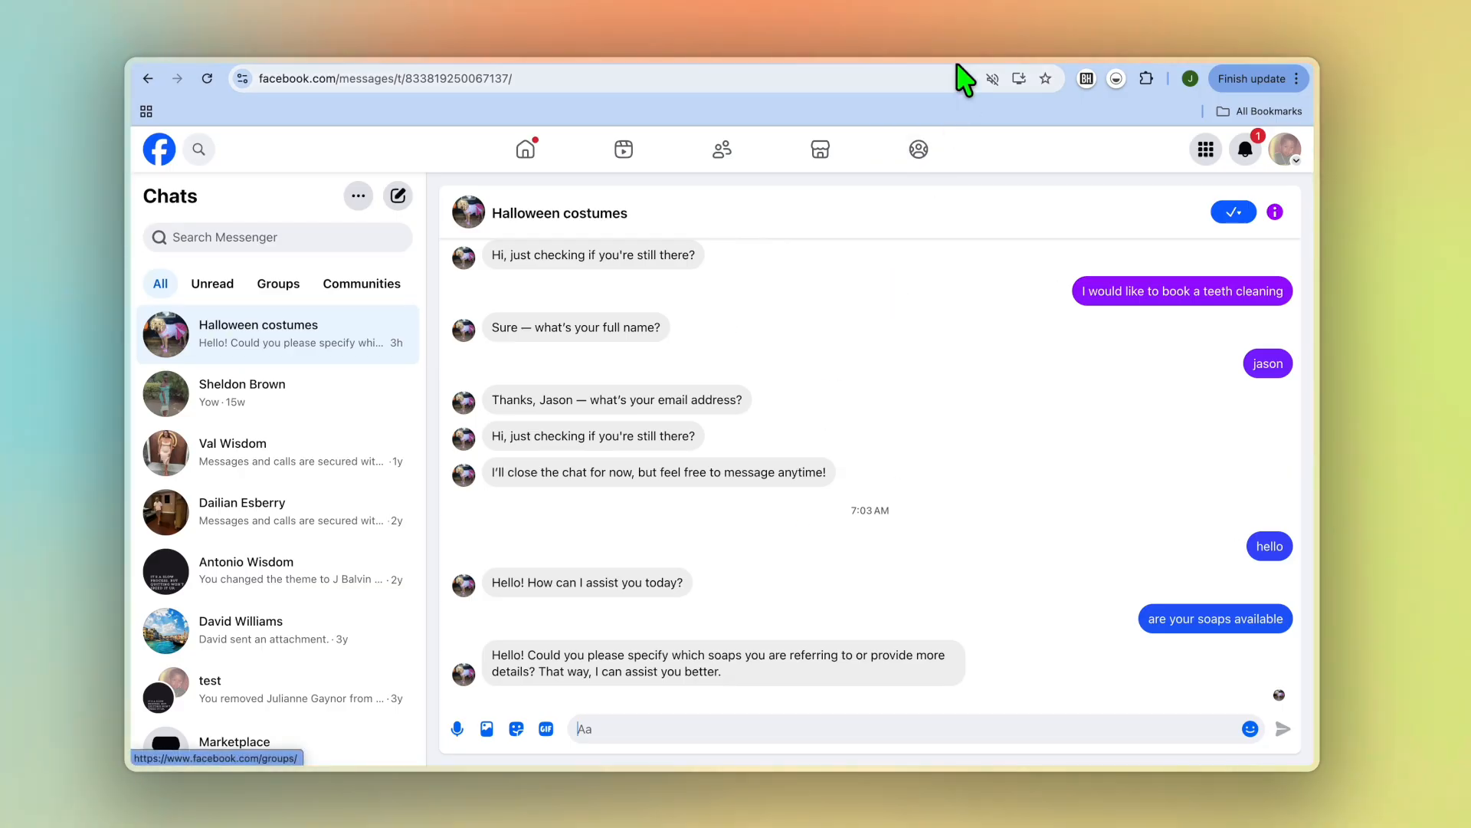
{"action": "left_click", "coordinate": [959, 65]}
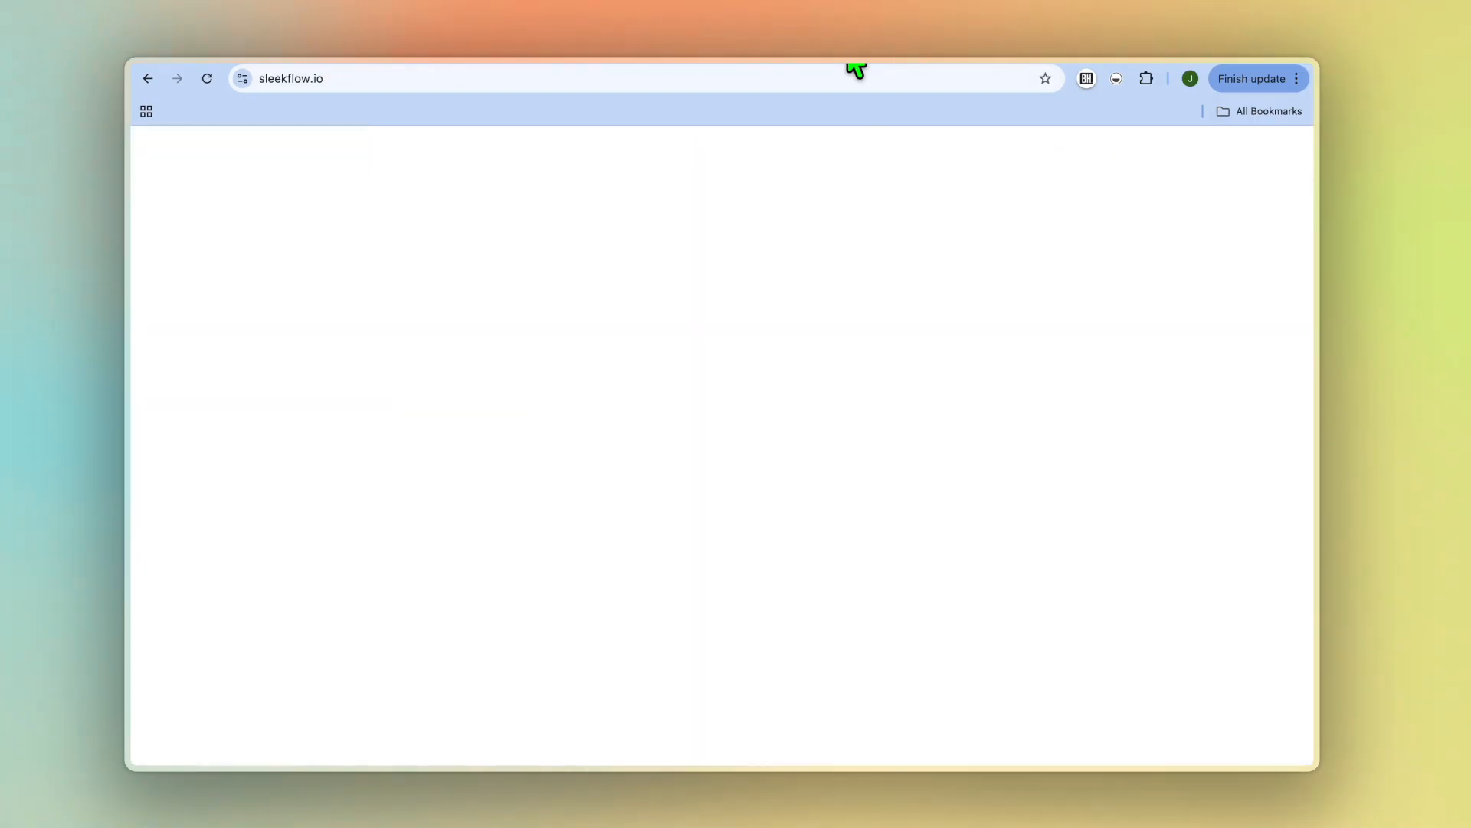
Examine the lead generation, sales conversion and customer support showcase on the SleekFlow homepage.
{"action": "scroll", "coordinate": [552, 533], "scroll_direction": "down", "scroll_amount": 1}
{"action": "scroll", "coordinate": [552, 532], "scroll_direction": "down", "scroll_amount": 3}
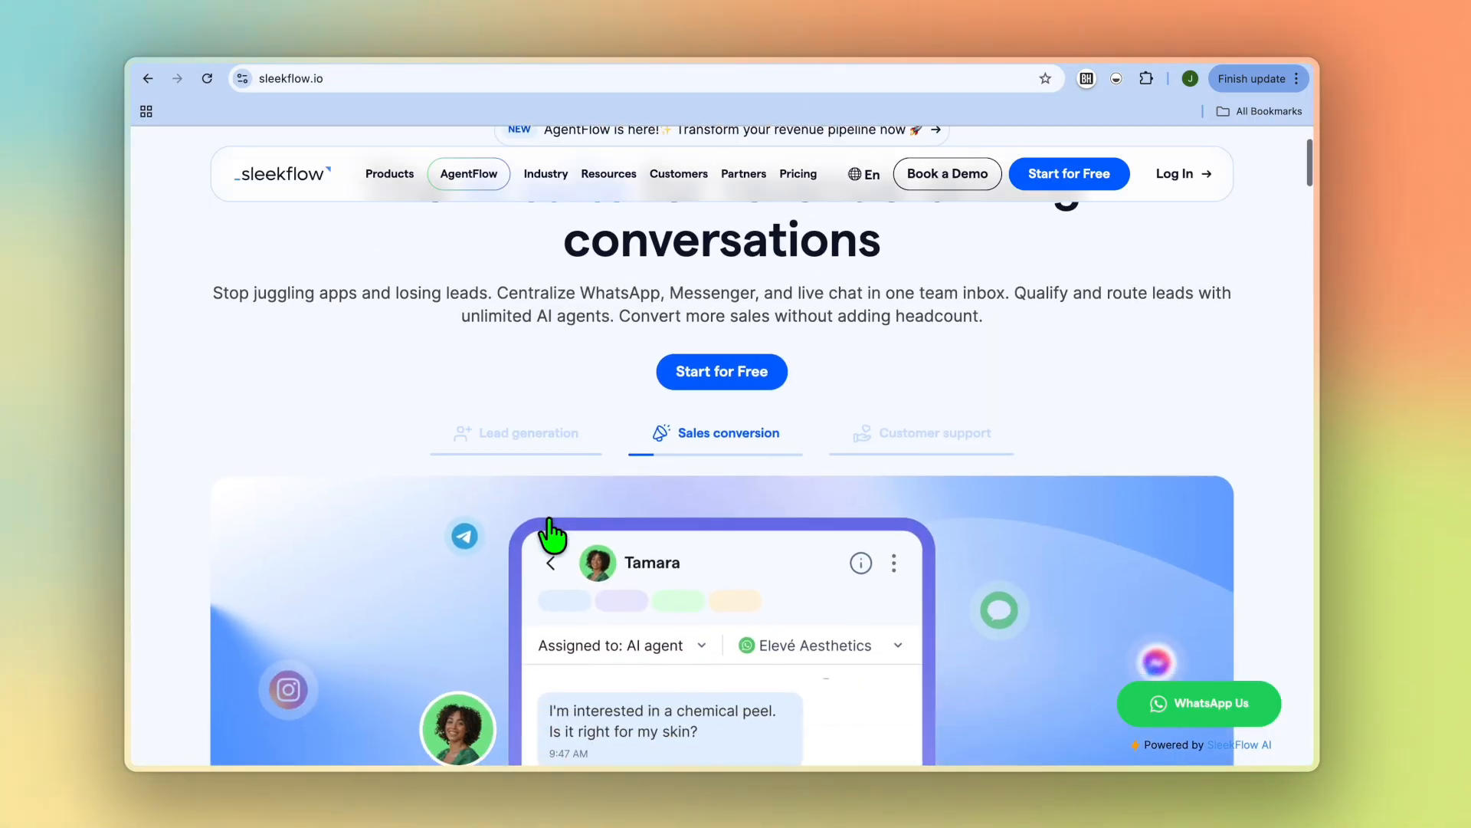
{"action": "scroll", "coordinate": [551, 533], "scroll_direction": "down", "scroll_amount": 1}
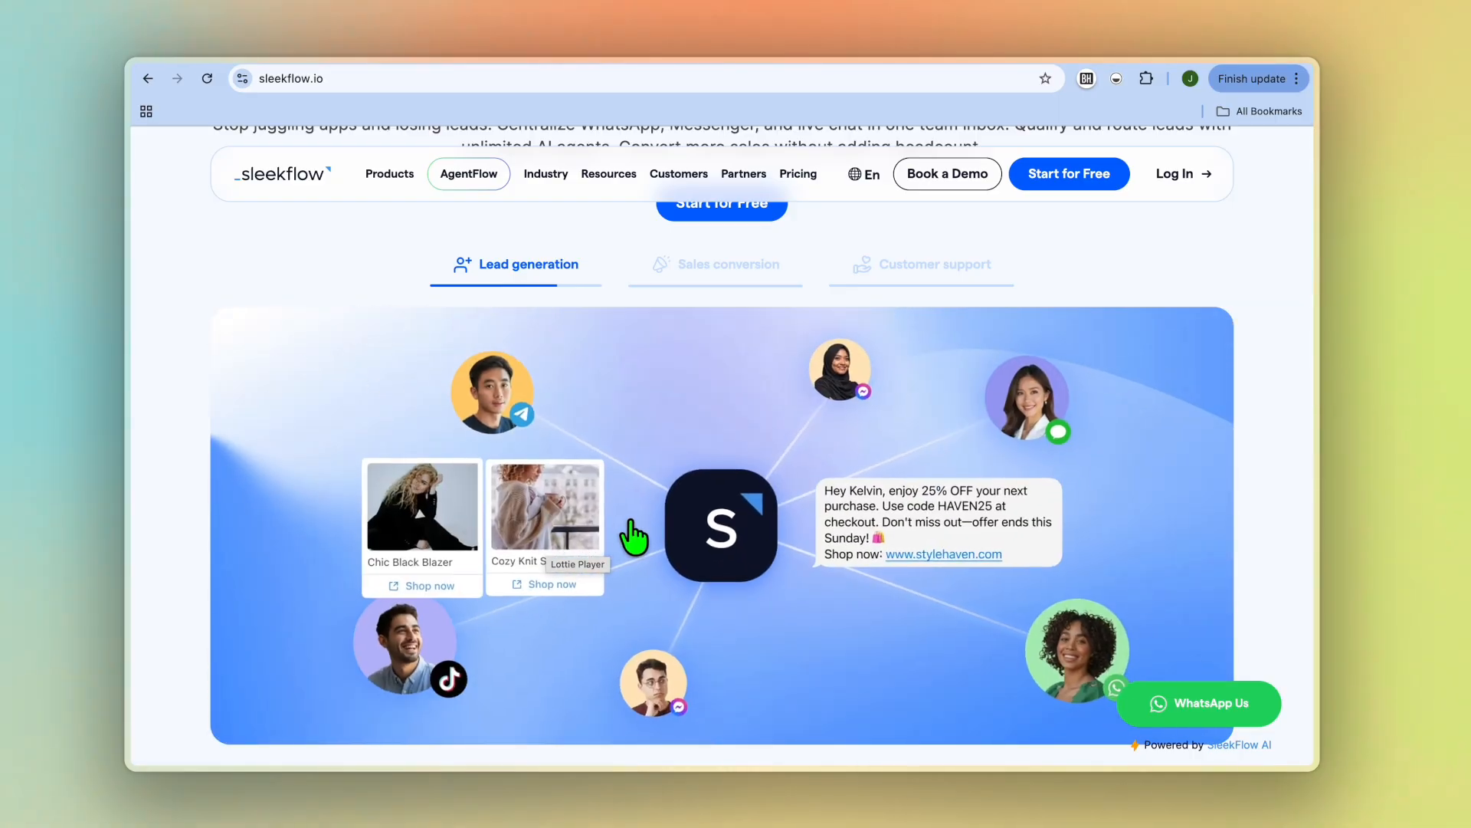
{"action": "scroll", "coordinate": [633, 546], "scroll_direction": "up", "scroll_amount": 3}
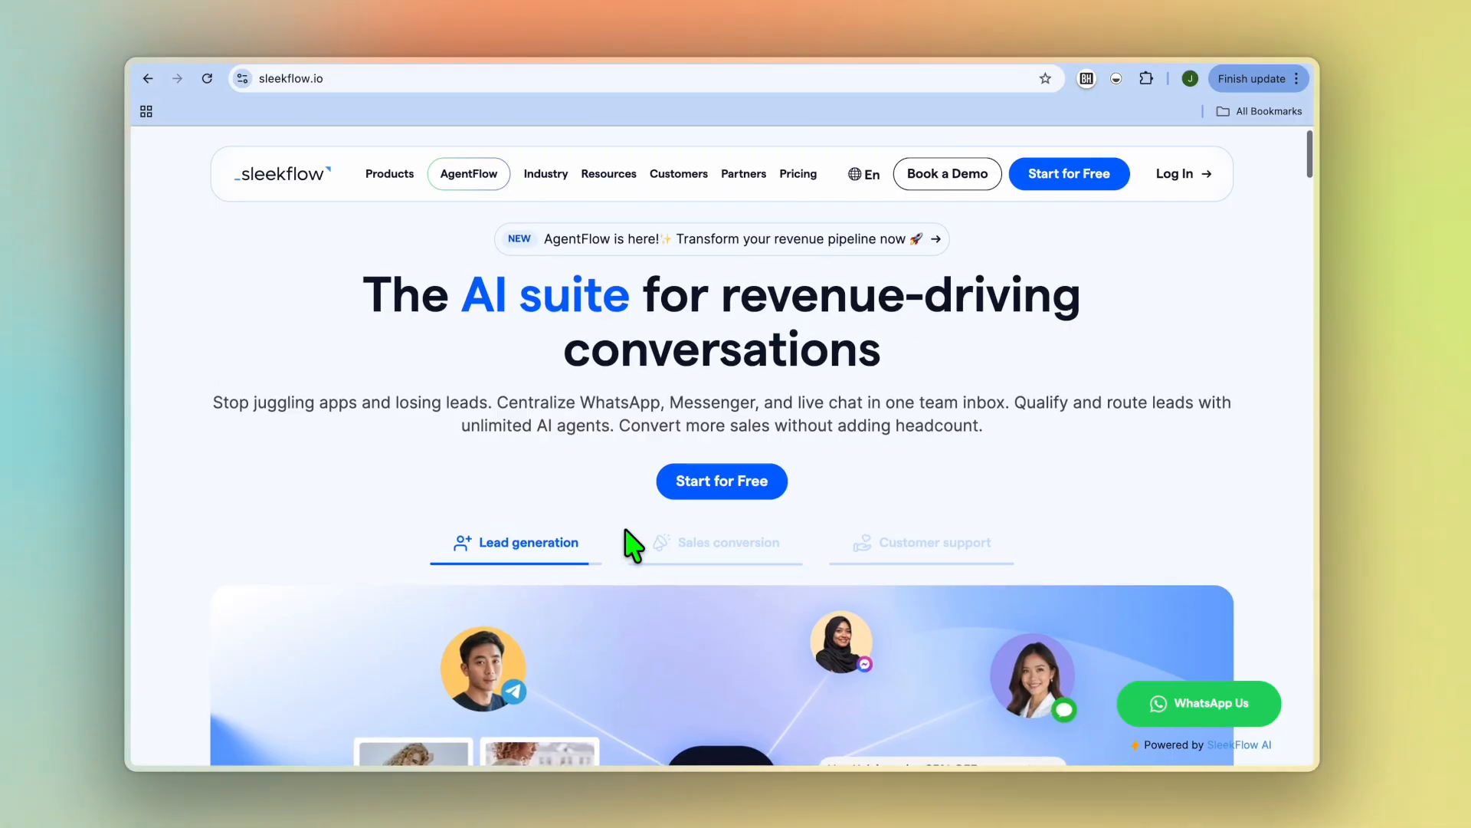
{"action": "scroll", "coordinate": [633, 546], "scroll_direction": "up", "scroll_amount": 1}
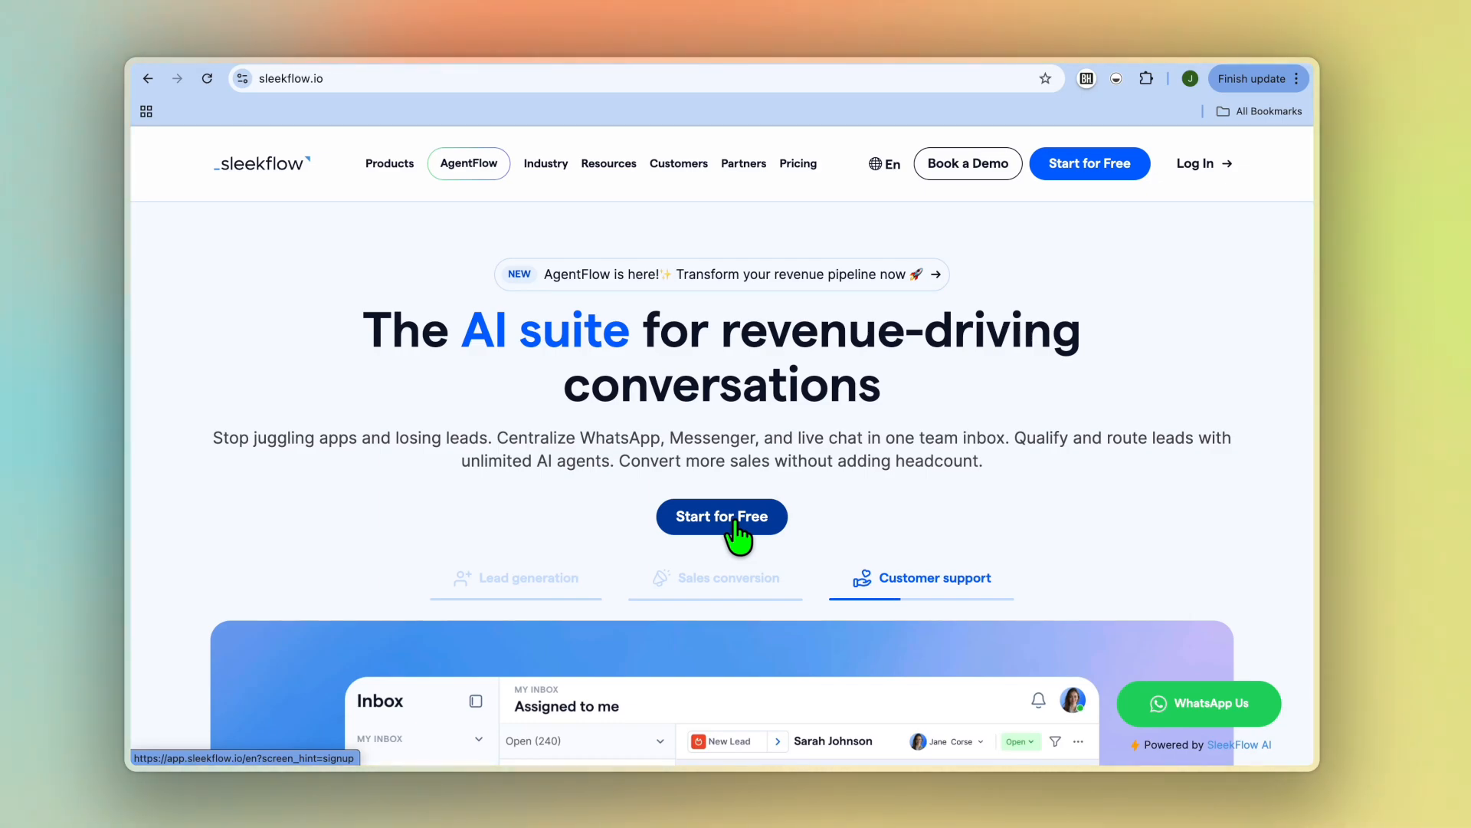
Start using SleekFlow for free and open its getting-started page in the app.
{"action": "left_click", "coordinate": [738, 533]}
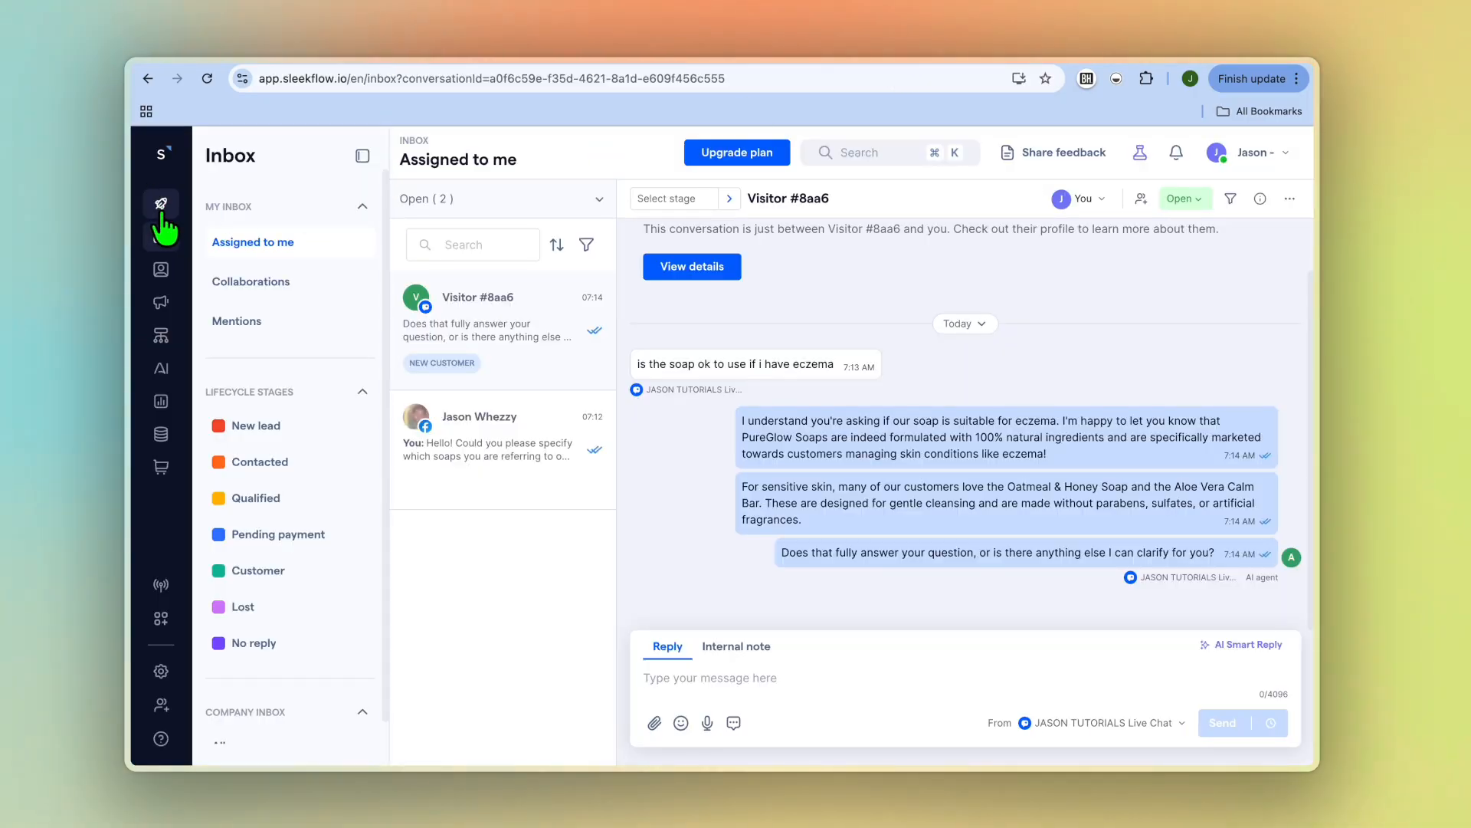
{"action": "left_click", "coordinate": [161, 205]}
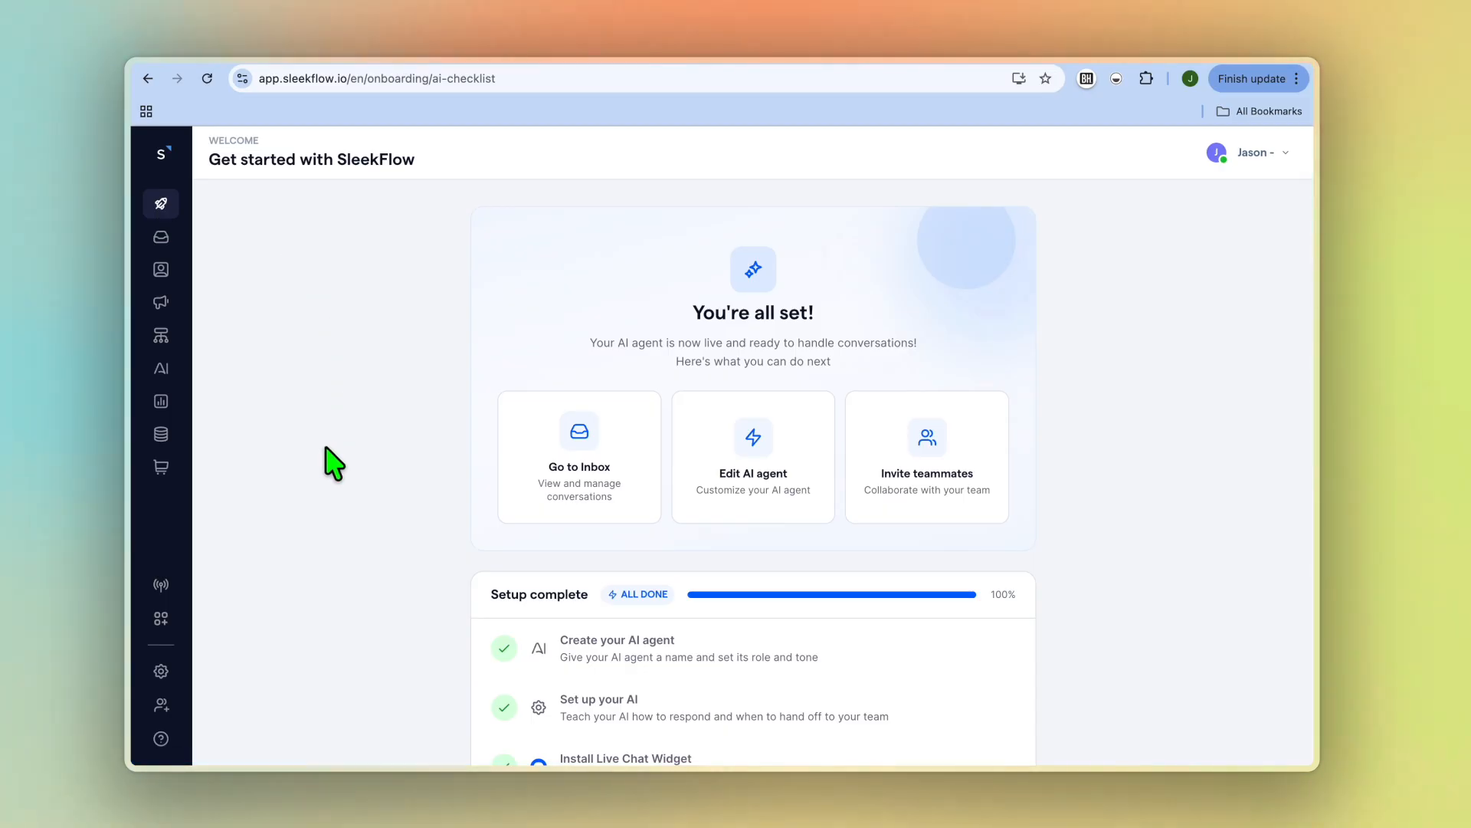
Open the channel settings and review each channel's page from WhatsApp Business API to AI Growth Widget (Beta).
{"action": "left_click", "coordinate": [162, 586]}
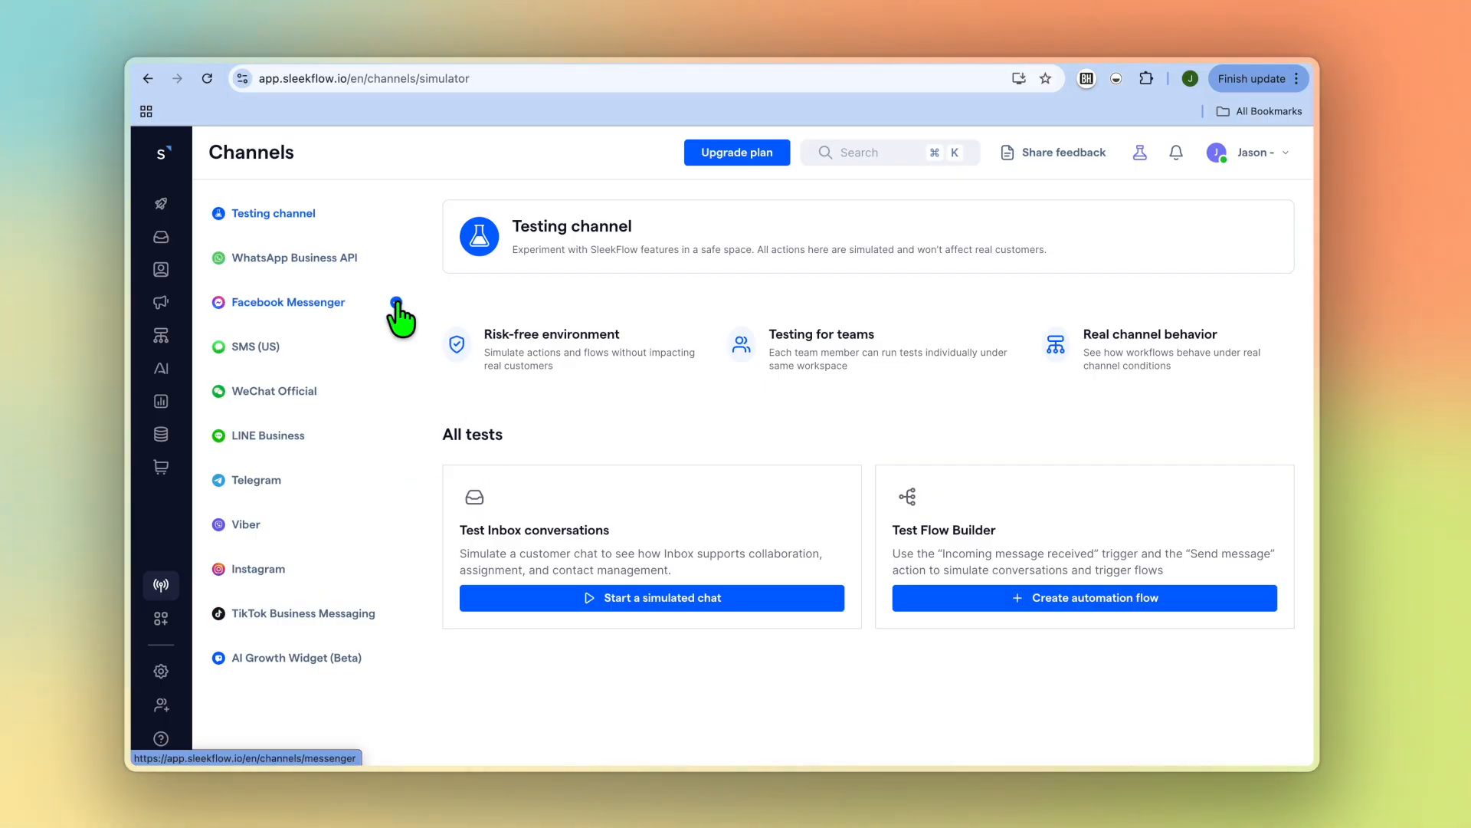
{"action": "left_click", "coordinate": [337, 260]}
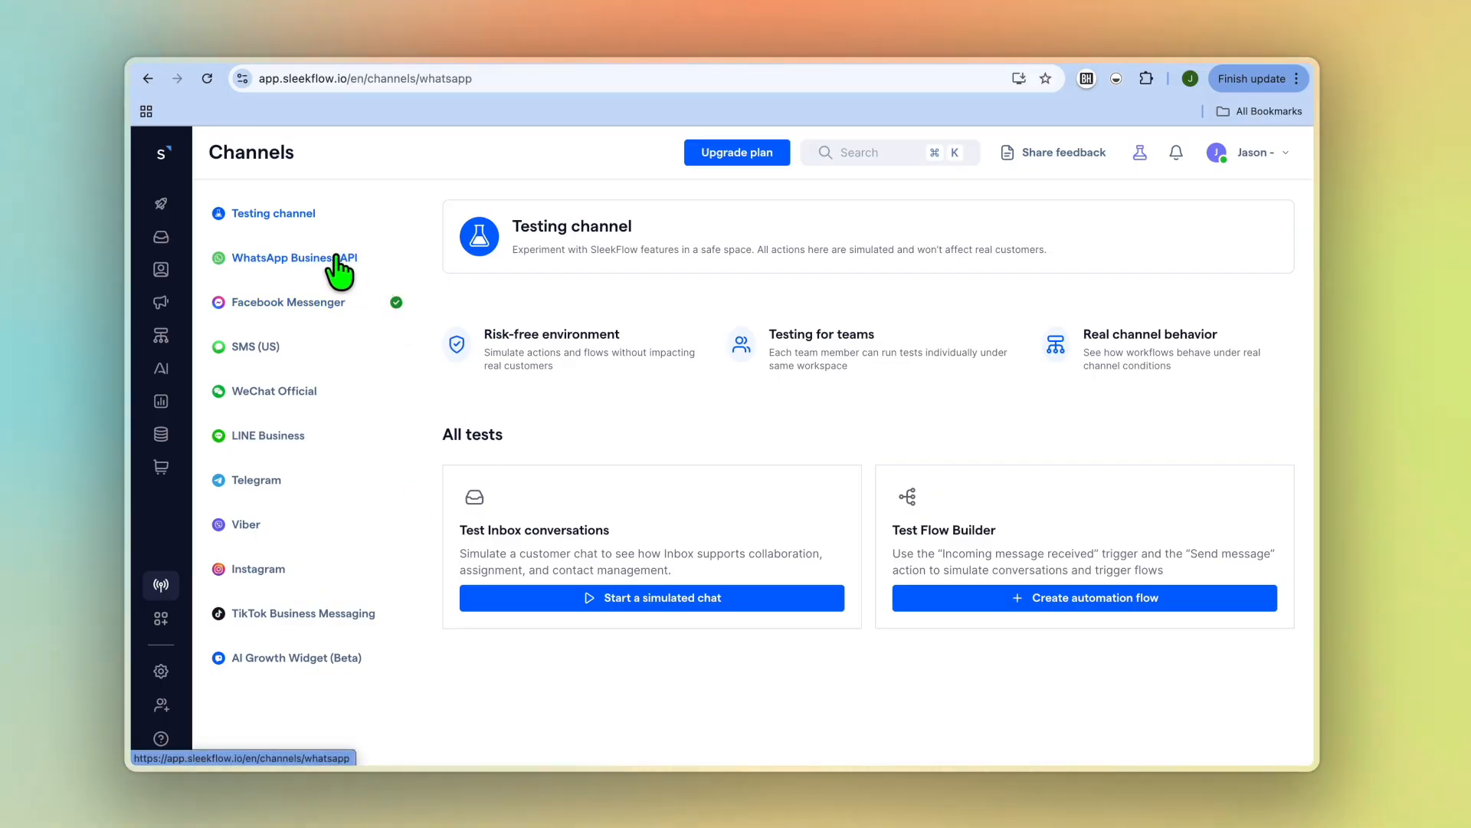
{"action": "left_click", "coordinate": [335, 311]}
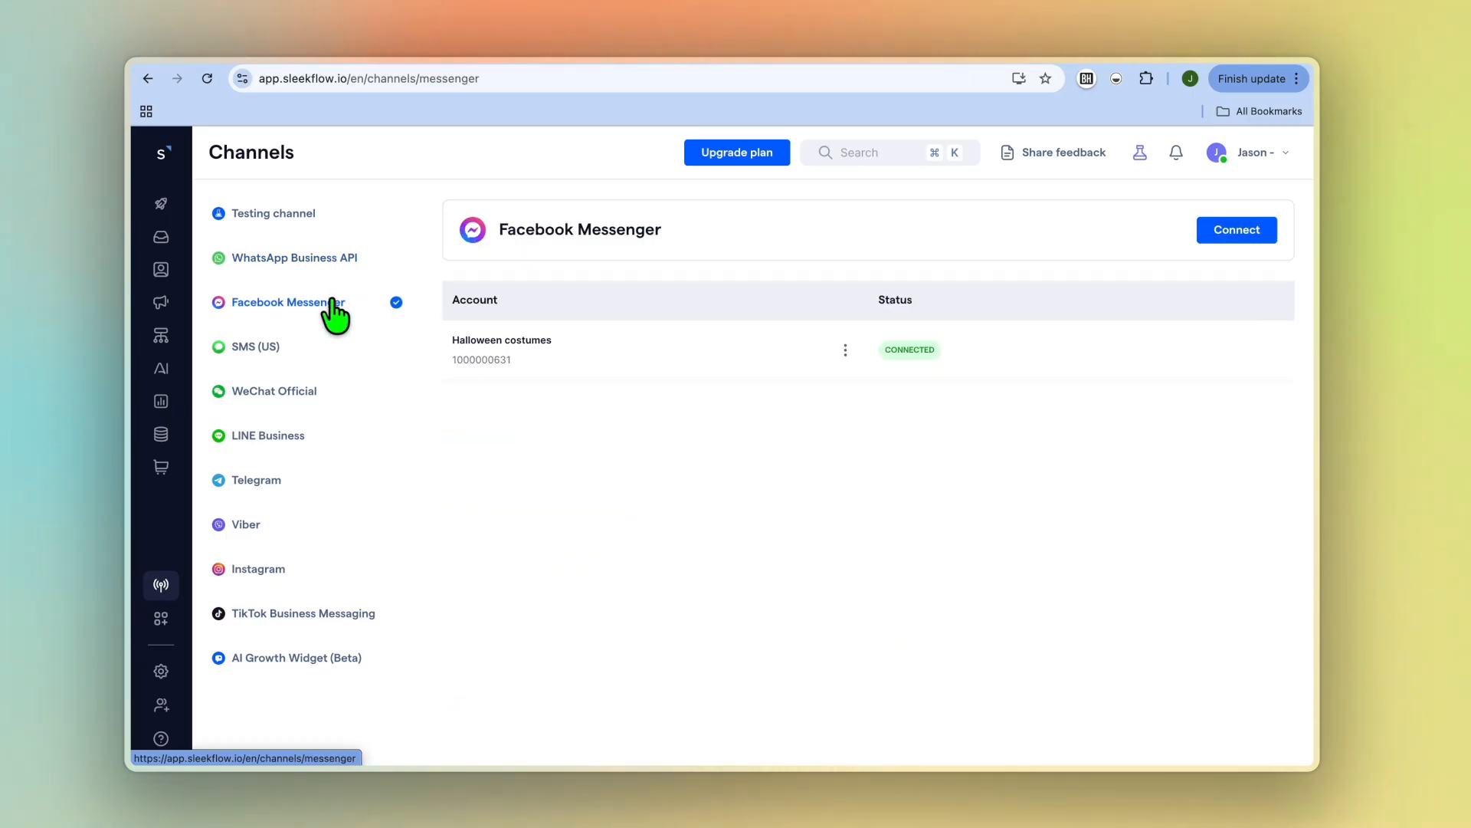
{"action": "left_click", "coordinate": [280, 346]}
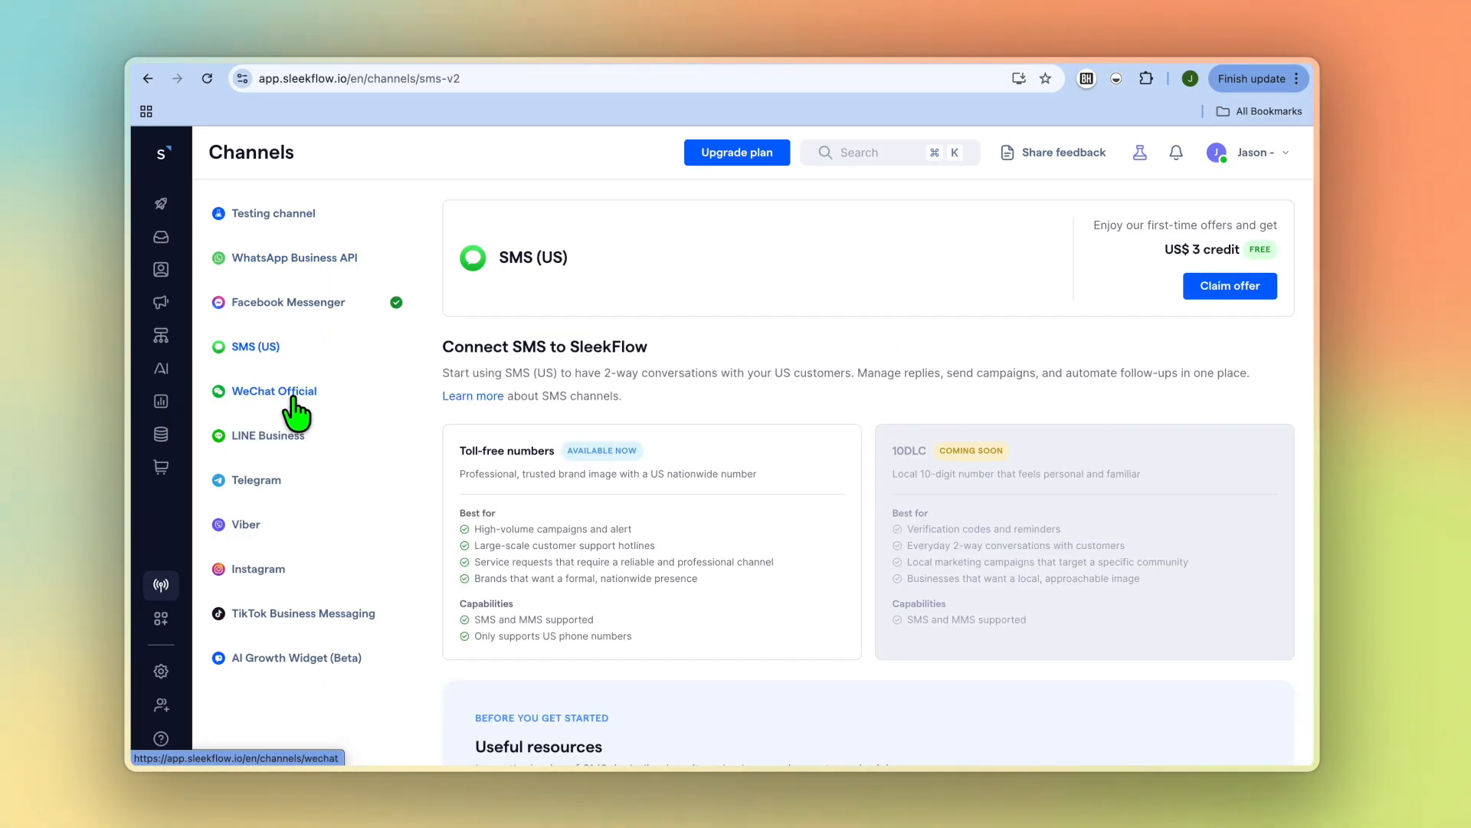
{"action": "left_click", "coordinate": [288, 394]}
{"action": "left_click", "coordinate": [292, 439]}
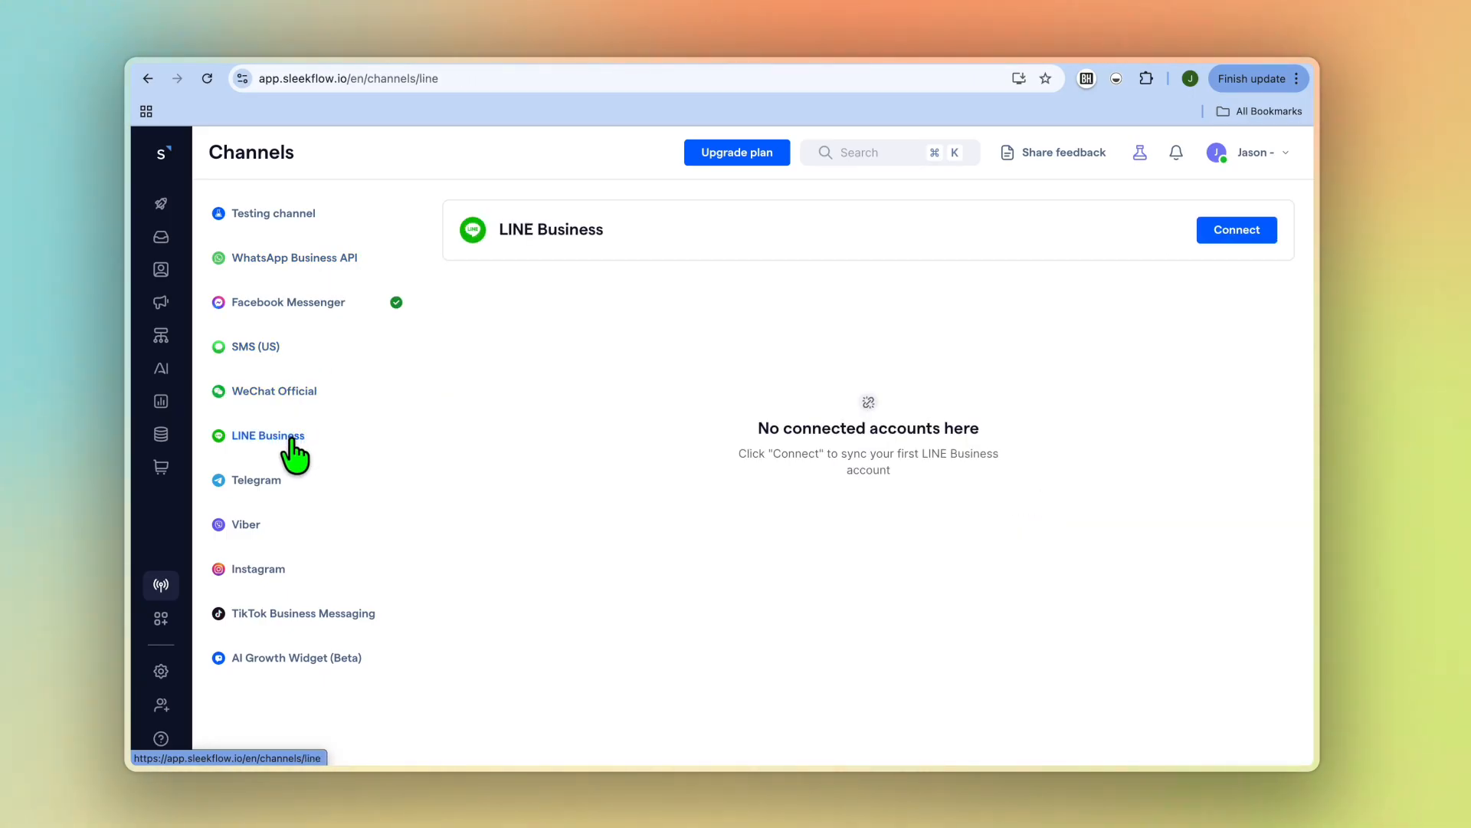
{"action": "left_click", "coordinate": [267, 489]}
{"action": "left_click", "coordinate": [259, 529]}
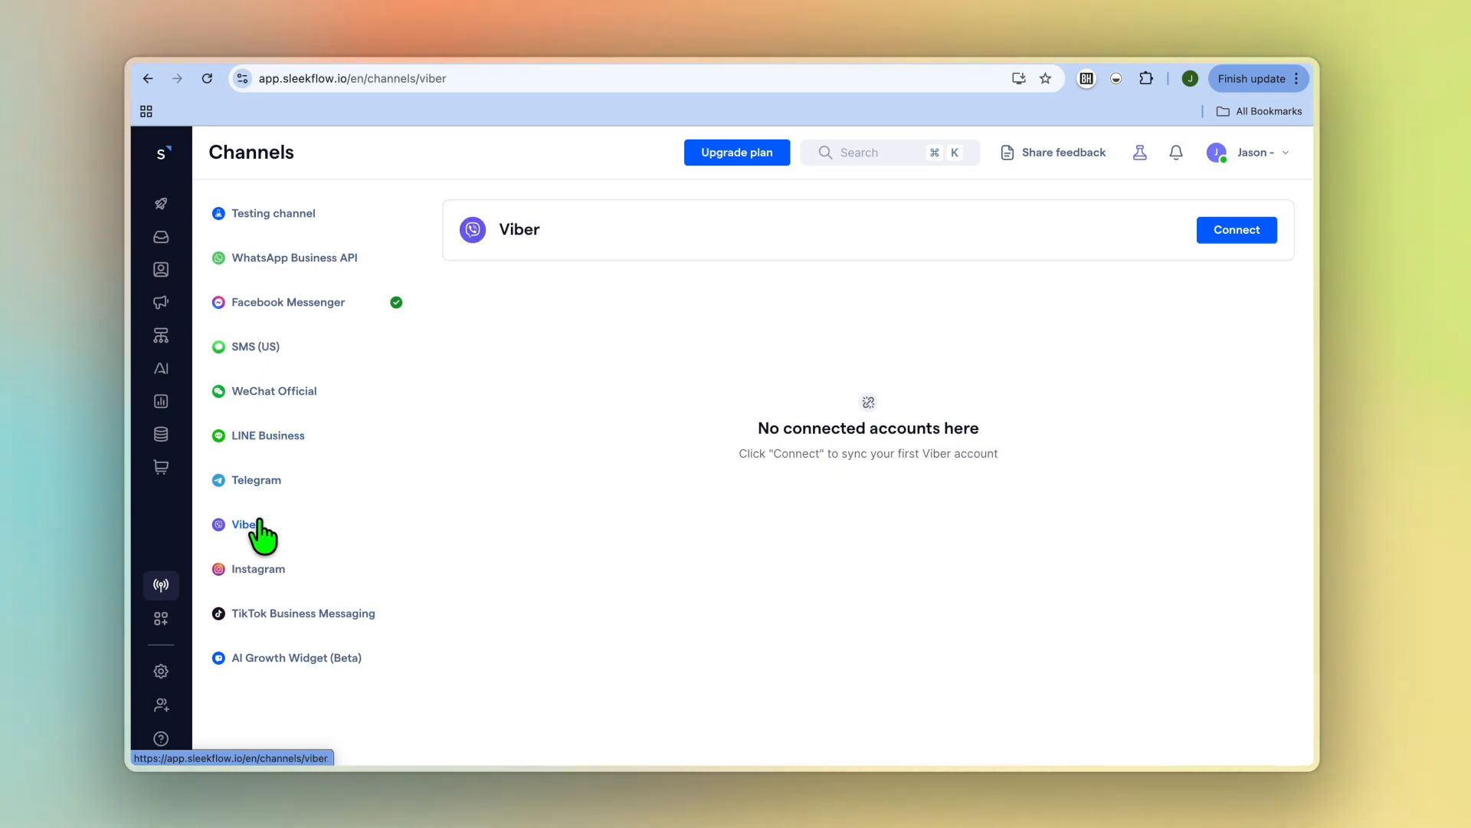
{"action": "left_click", "coordinate": [268, 569]}
{"action": "left_click", "coordinate": [289, 611]}
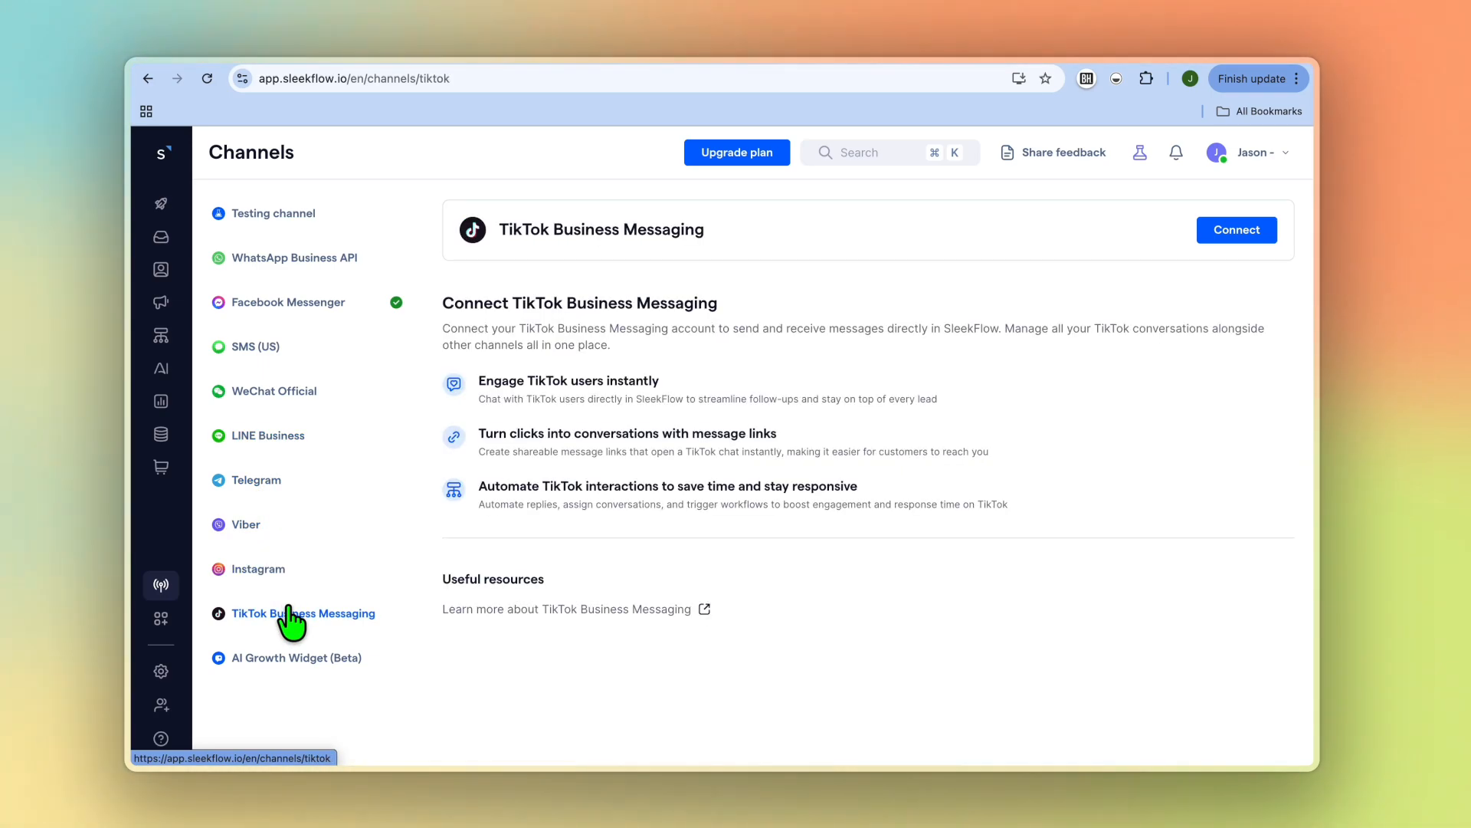
{"action": "left_click", "coordinate": [291, 661]}
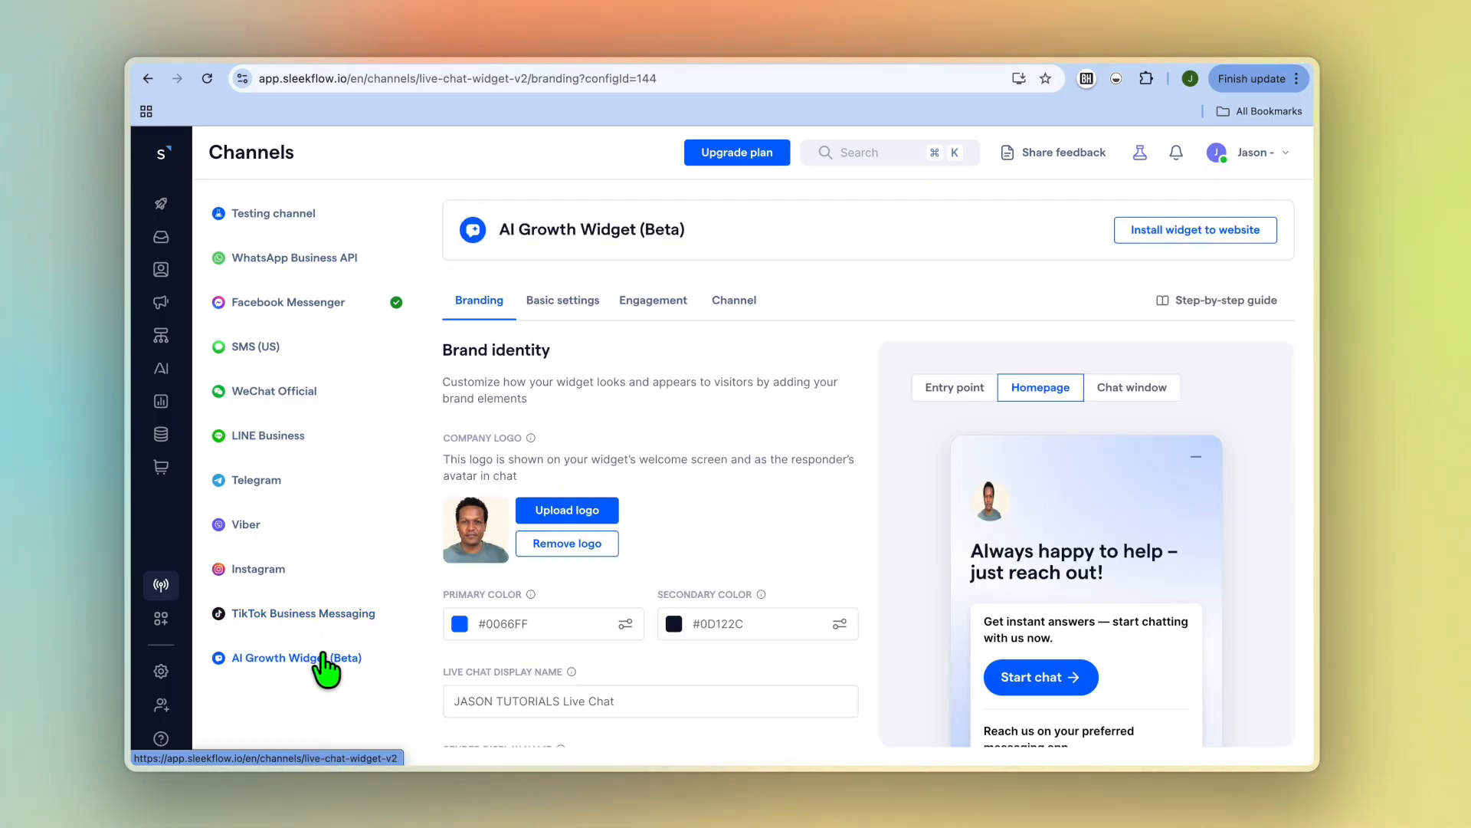
View the Facebook Messenger channel and its connection page, and return to the channel list.
{"action": "left_click", "coordinate": [313, 305]}
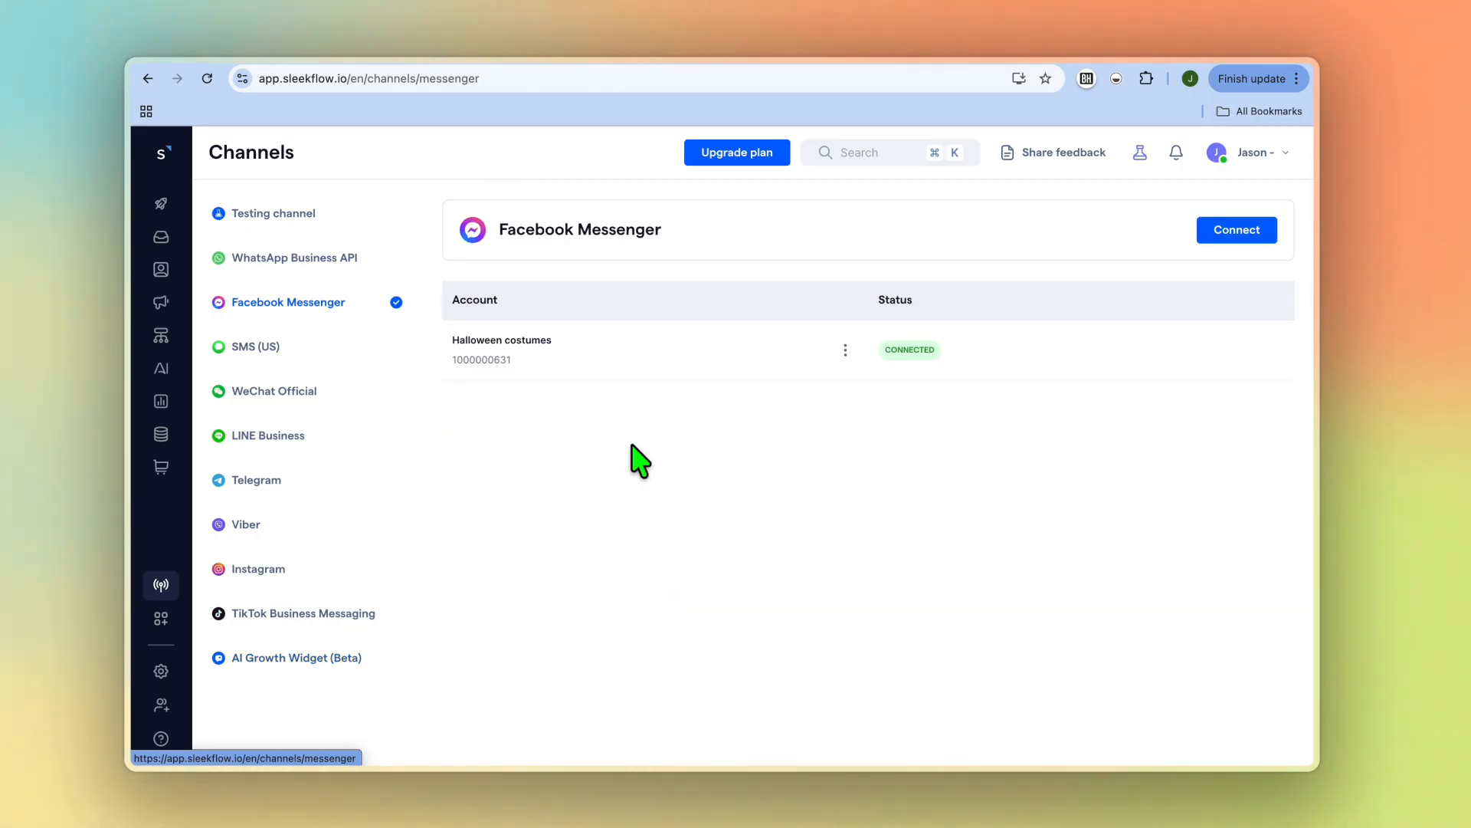
{"action": "left_click", "coordinate": [1237, 231]}
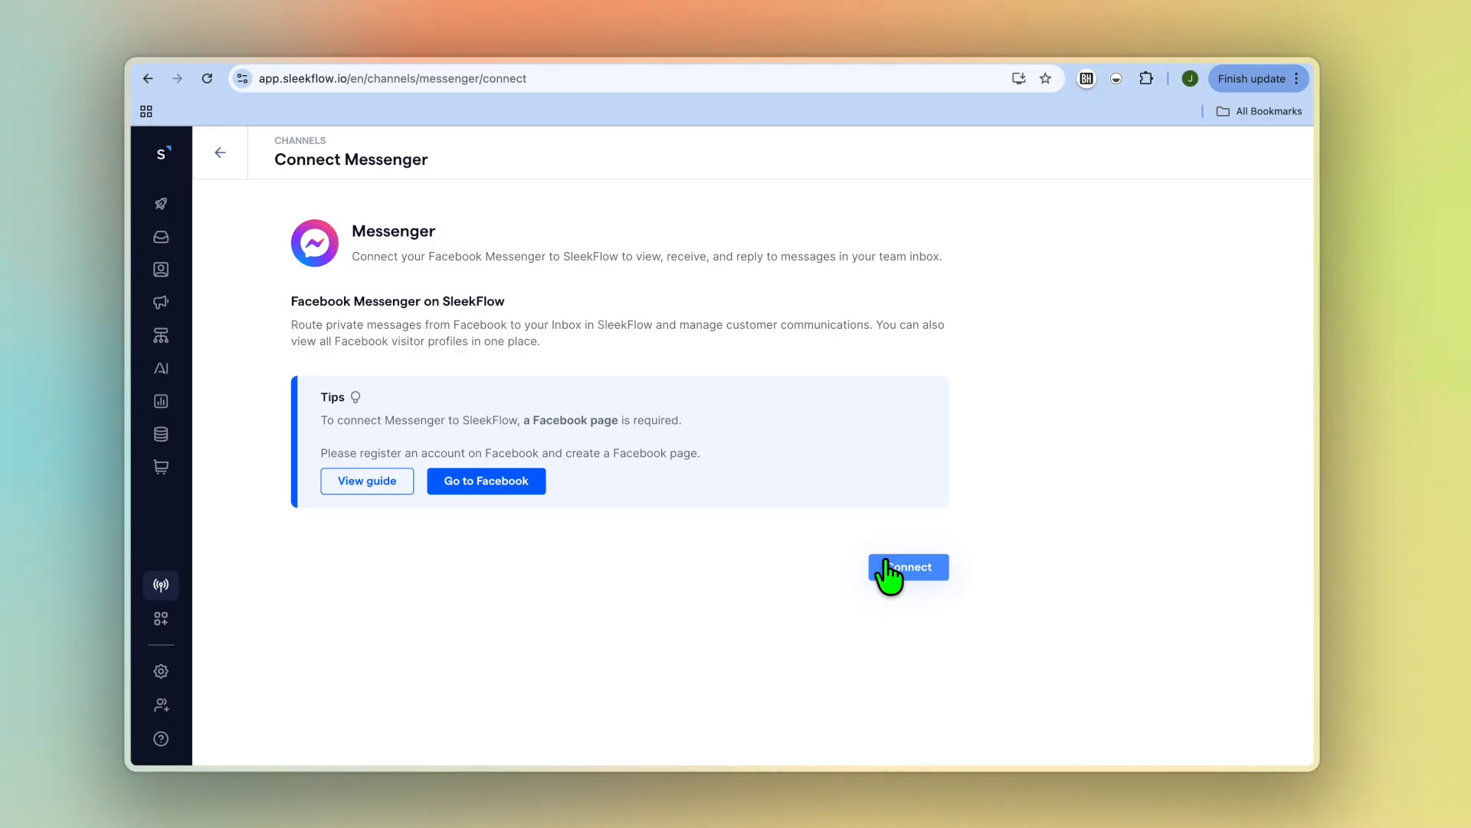
{"action": "left_click", "coordinate": [222, 153]}
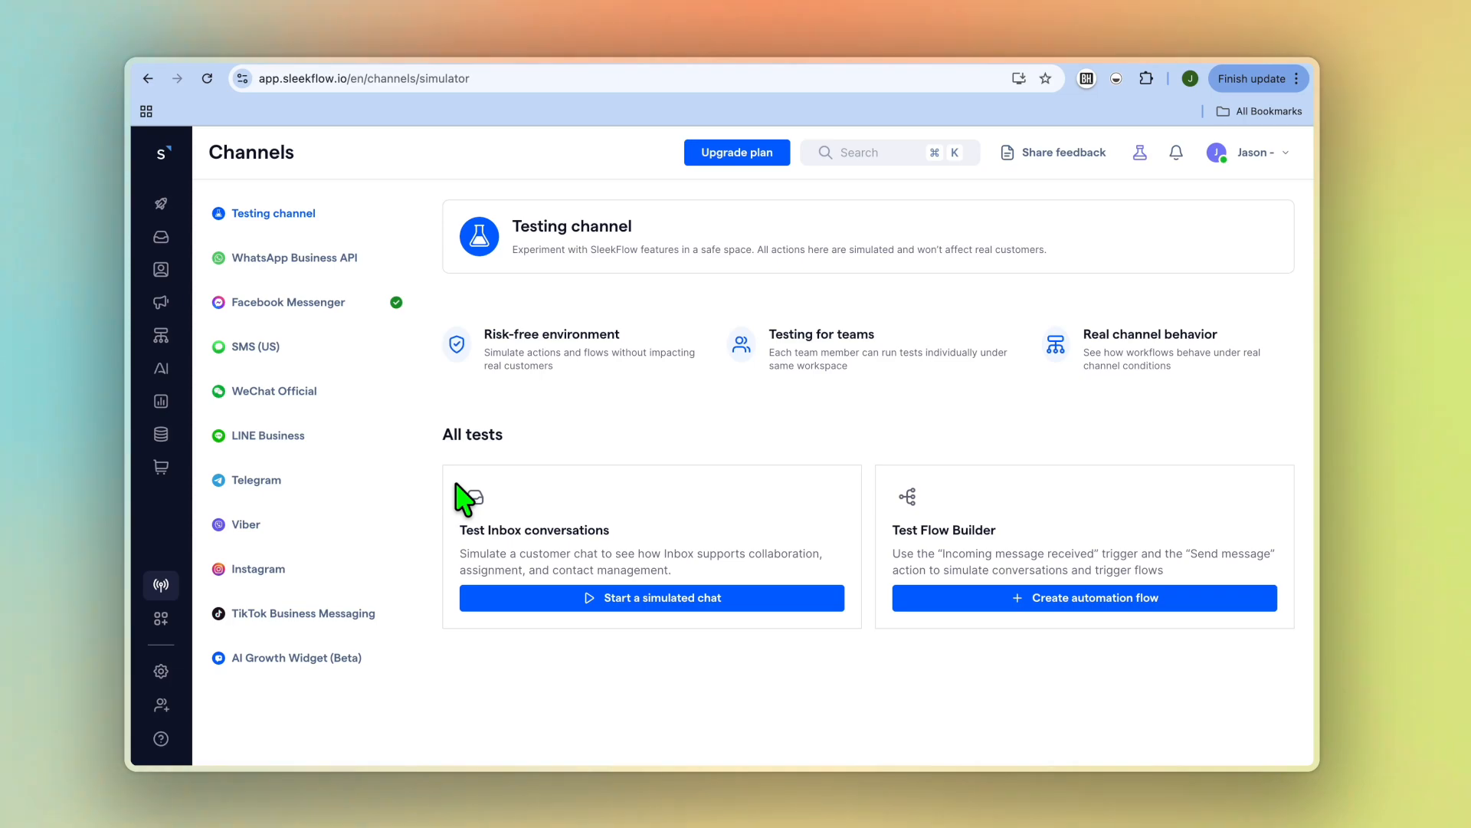
Open the chat widget on the Shopify demo storefront and return to the SleekFlow channels.
{"action": "left_click", "coordinate": [956, 63]}
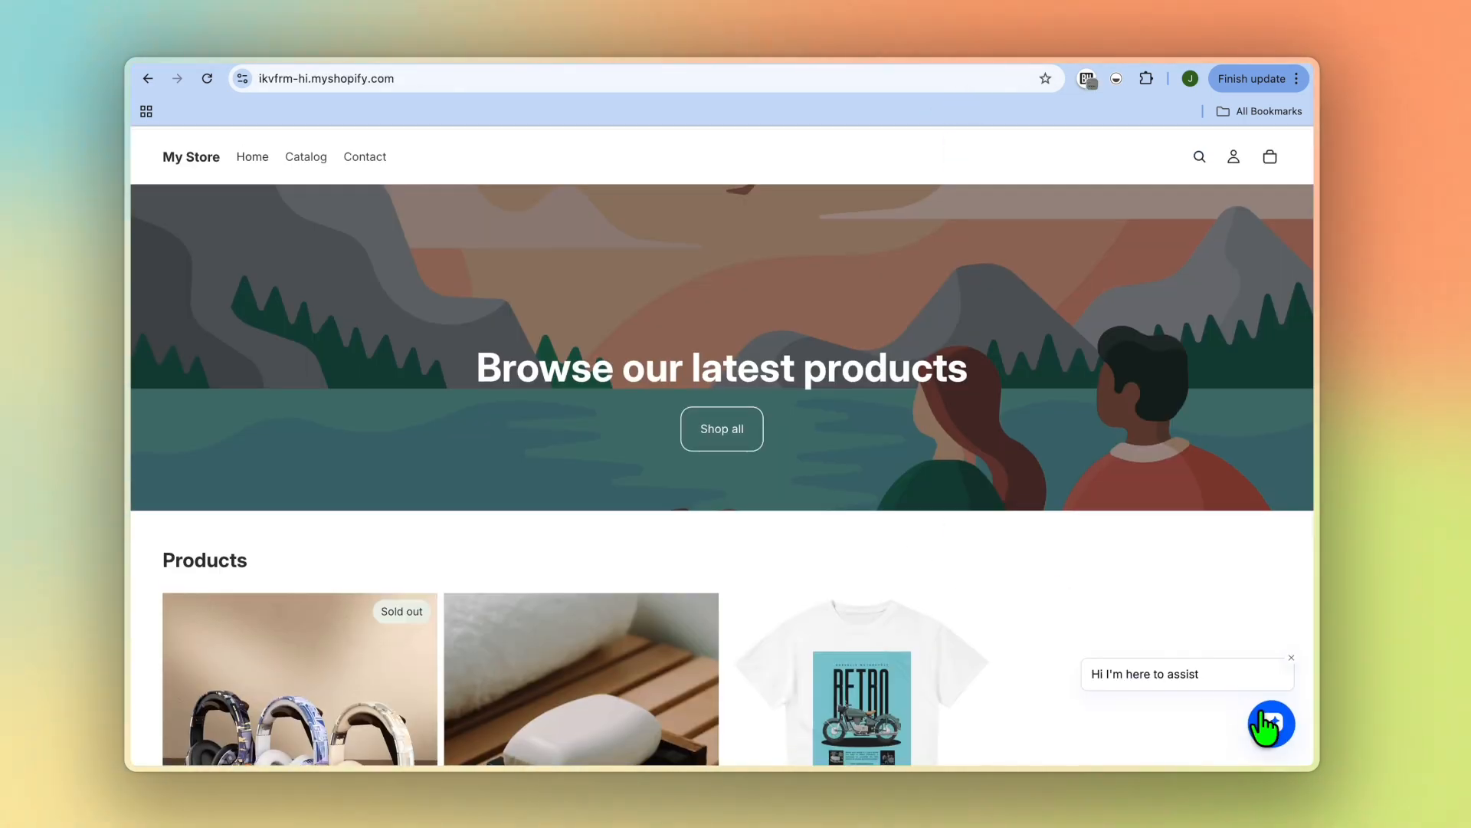
{"action": "left_click", "coordinate": [1270, 723]}
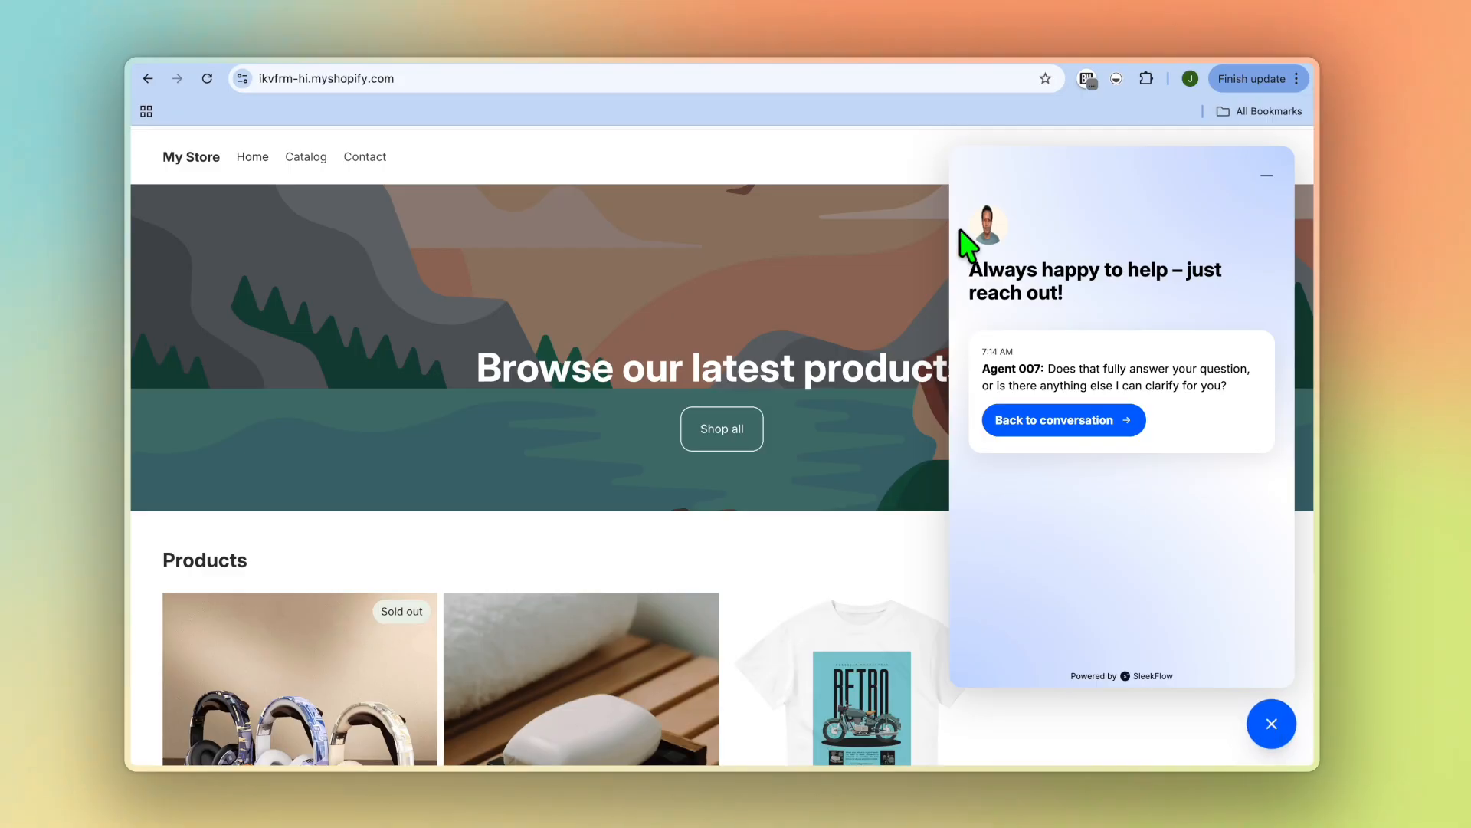
{"action": "left_click", "coordinate": [891, 63]}
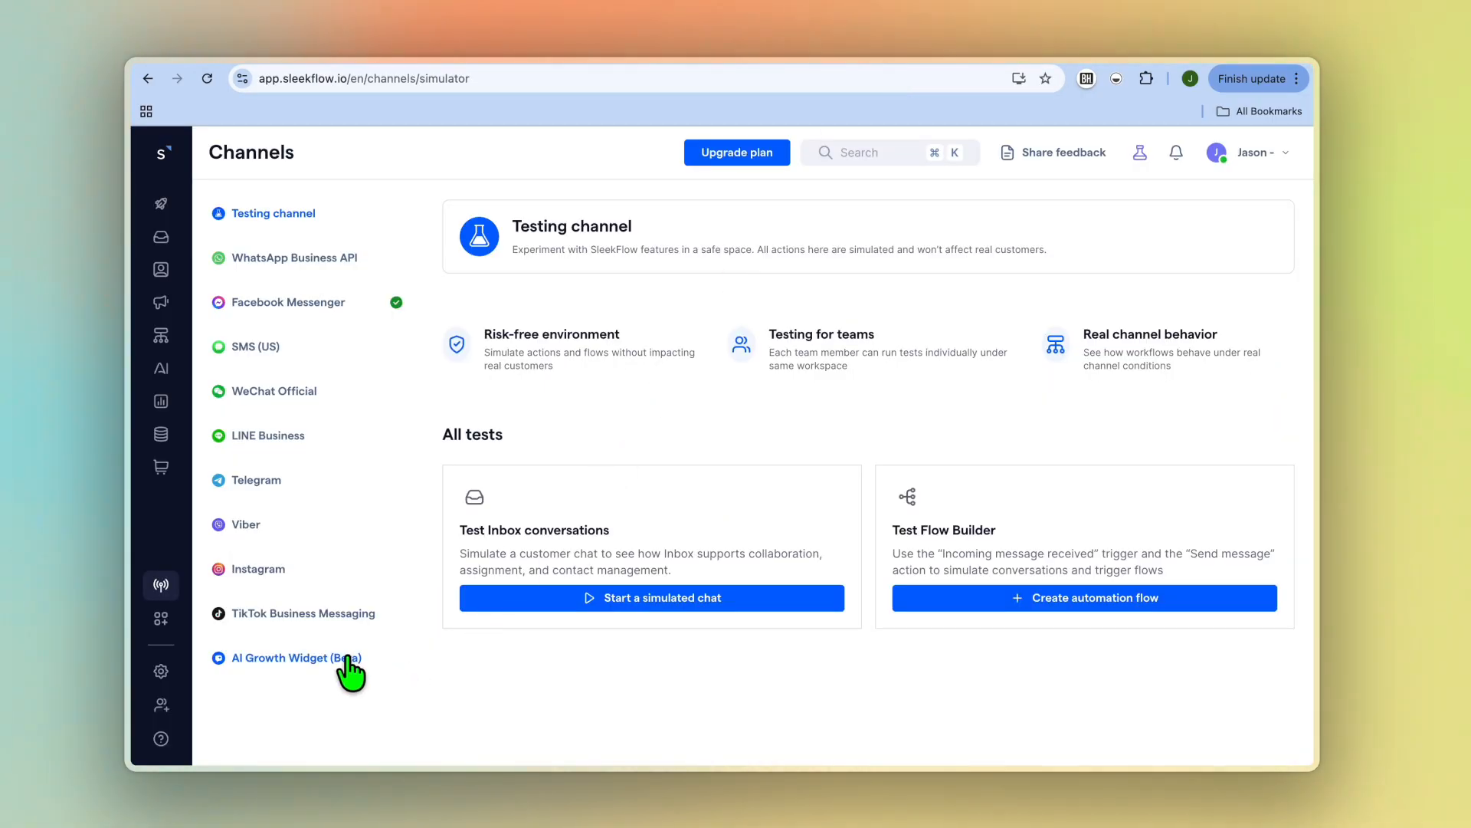
Open the AI Growth Widget (Beta) branding settings and review the logo, colors, display names and welcome message.
{"action": "left_click", "coordinate": [290, 659]}
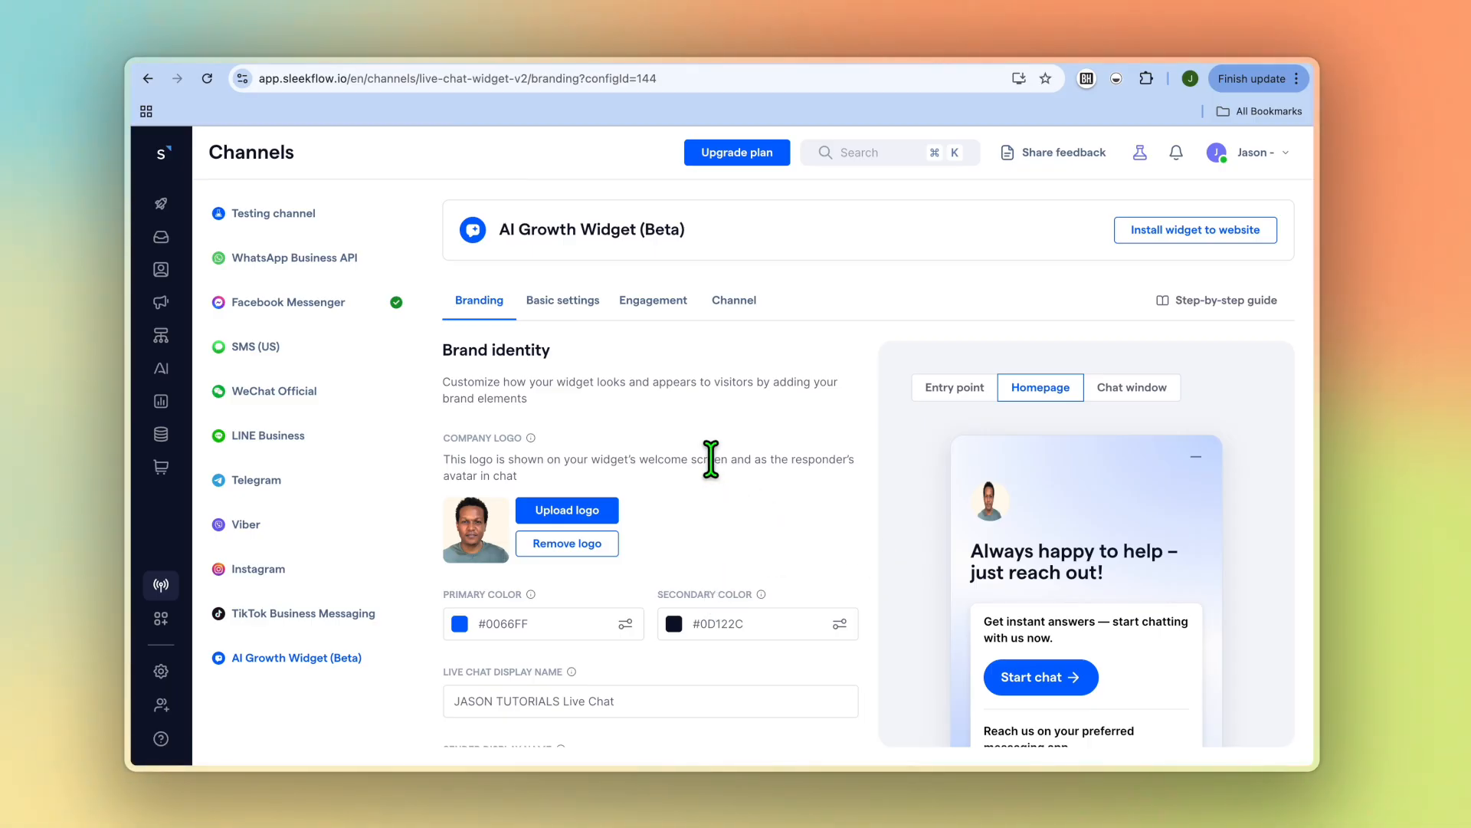
{"action": "scroll", "coordinate": [657, 454], "scroll_direction": "down", "scroll_amount": 1}
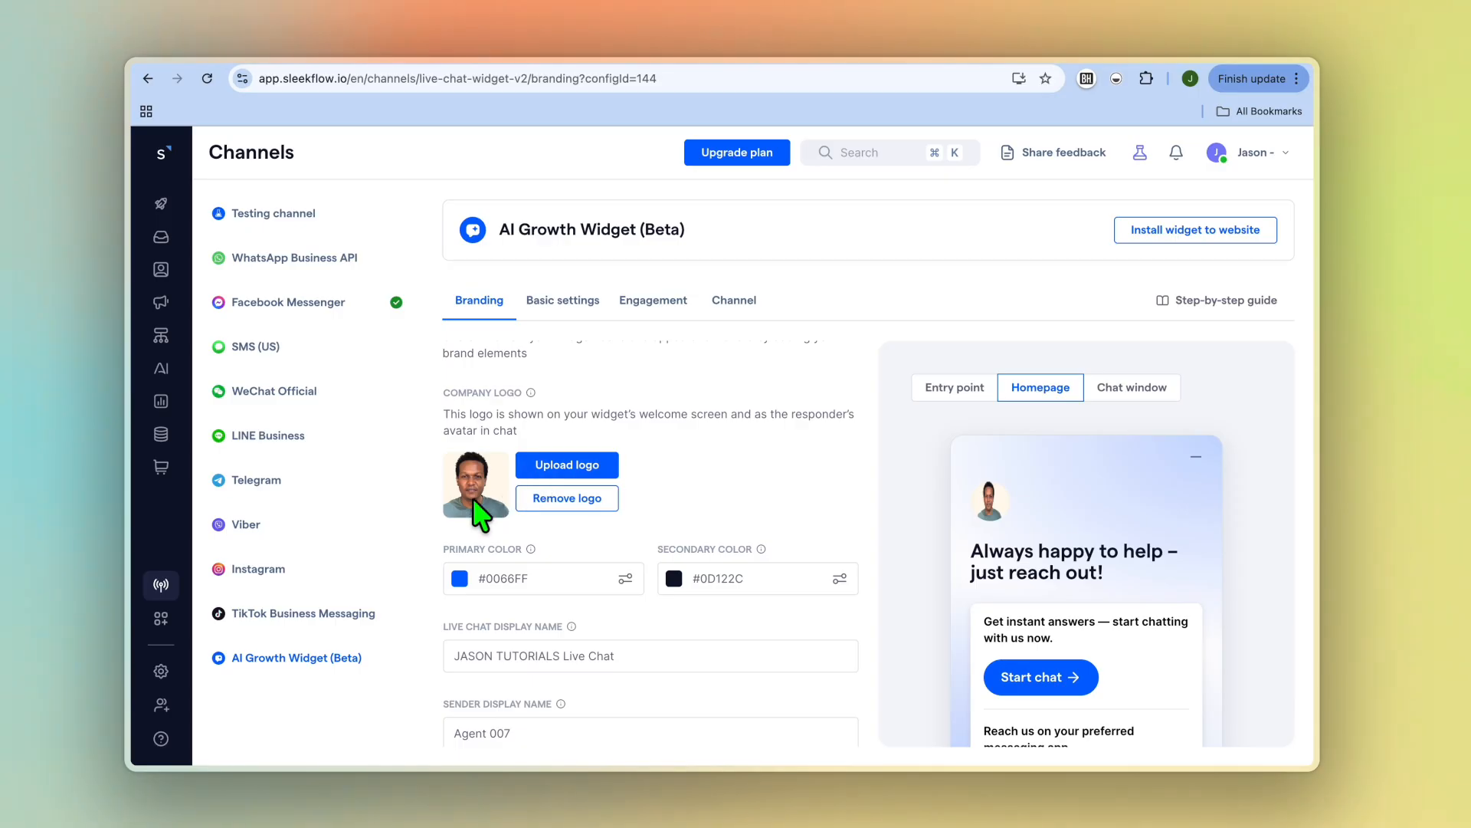
{"action": "scroll", "coordinate": [607, 490], "scroll_direction": "down", "scroll_amount": 4}
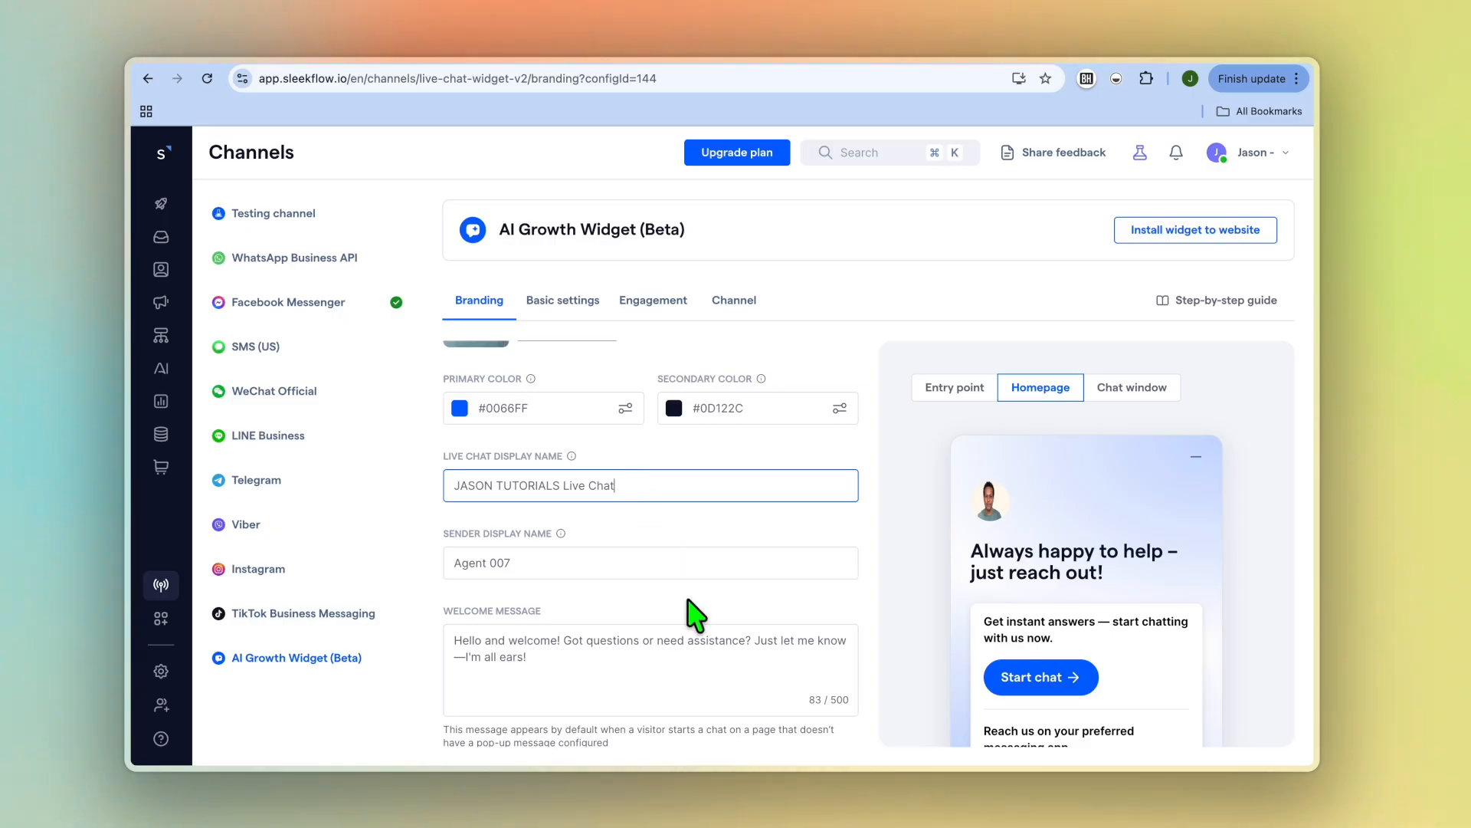
{"action": "scroll", "coordinate": [1044, 650], "scroll_direction": "down", "scroll_amount": 2}
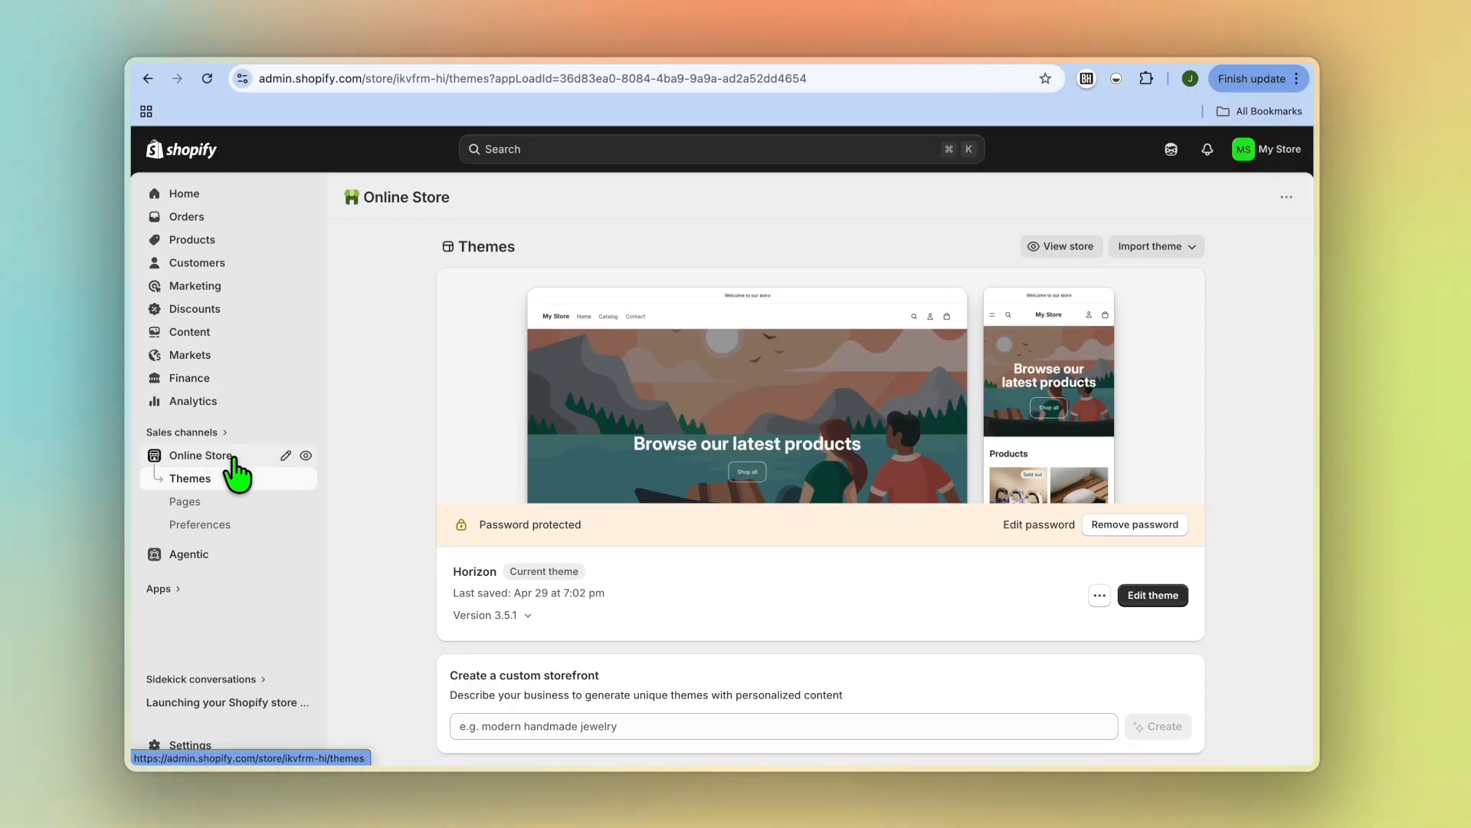
Open the code of the current Horizon theme in Shopify and examine the SleekFlow embed code in theme.liquid.
{"action": "scroll", "coordinate": [579, 619], "scroll_direction": "down", "scroll_amount": 4}
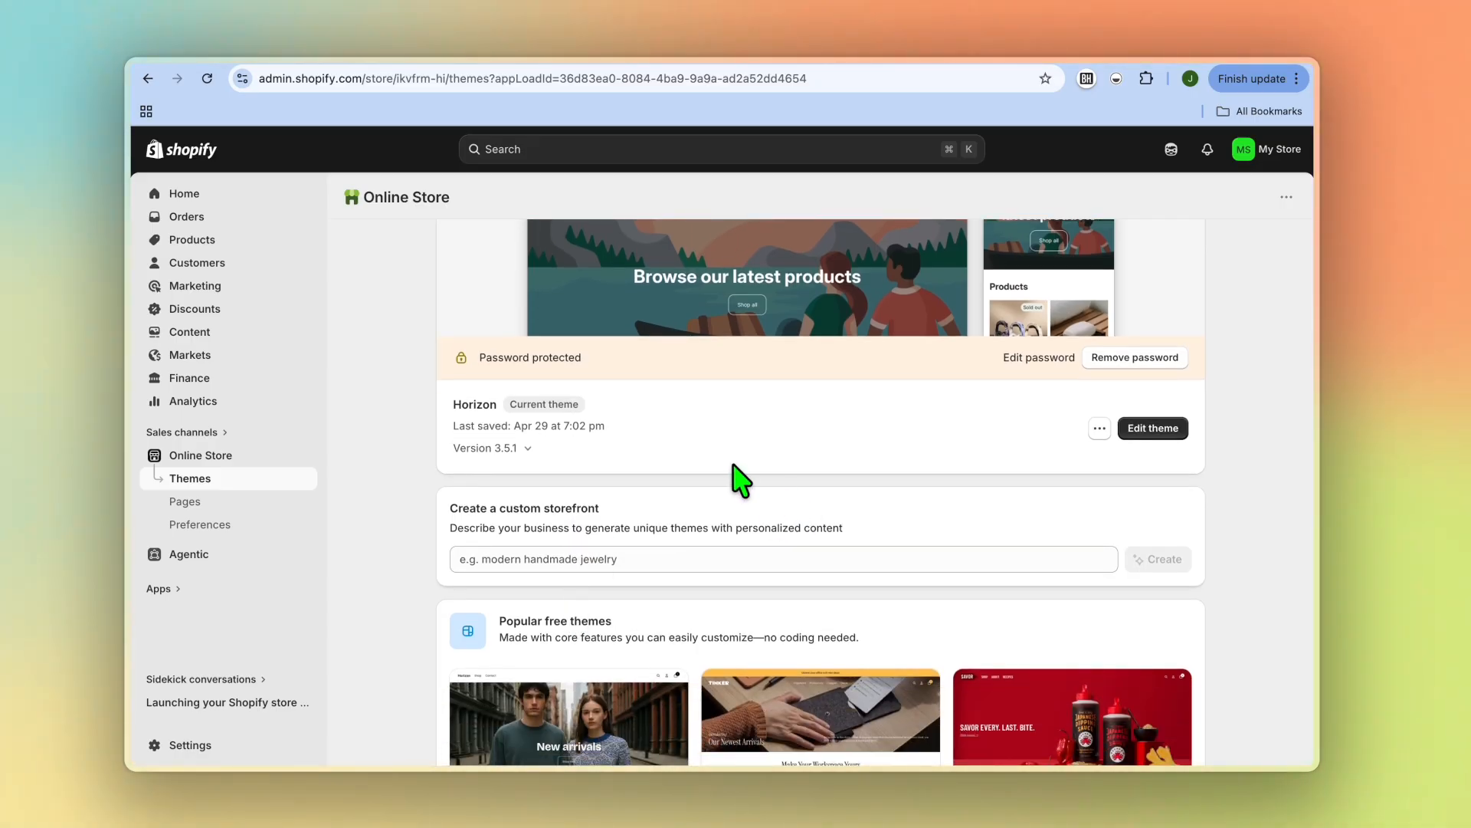
{"action": "left_click", "coordinate": [1100, 429]}
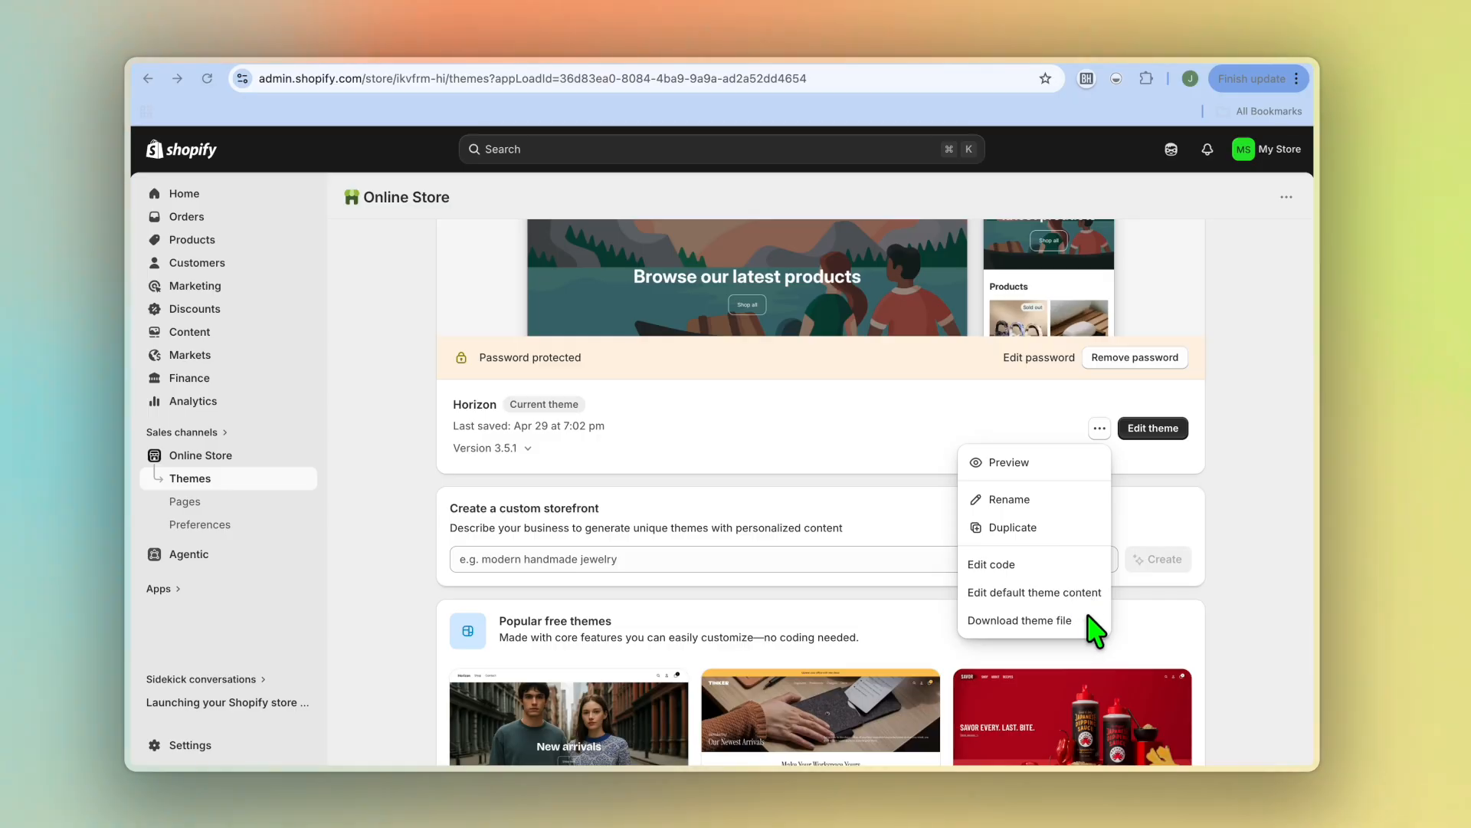
{"action": "left_click", "coordinate": [994, 564]}
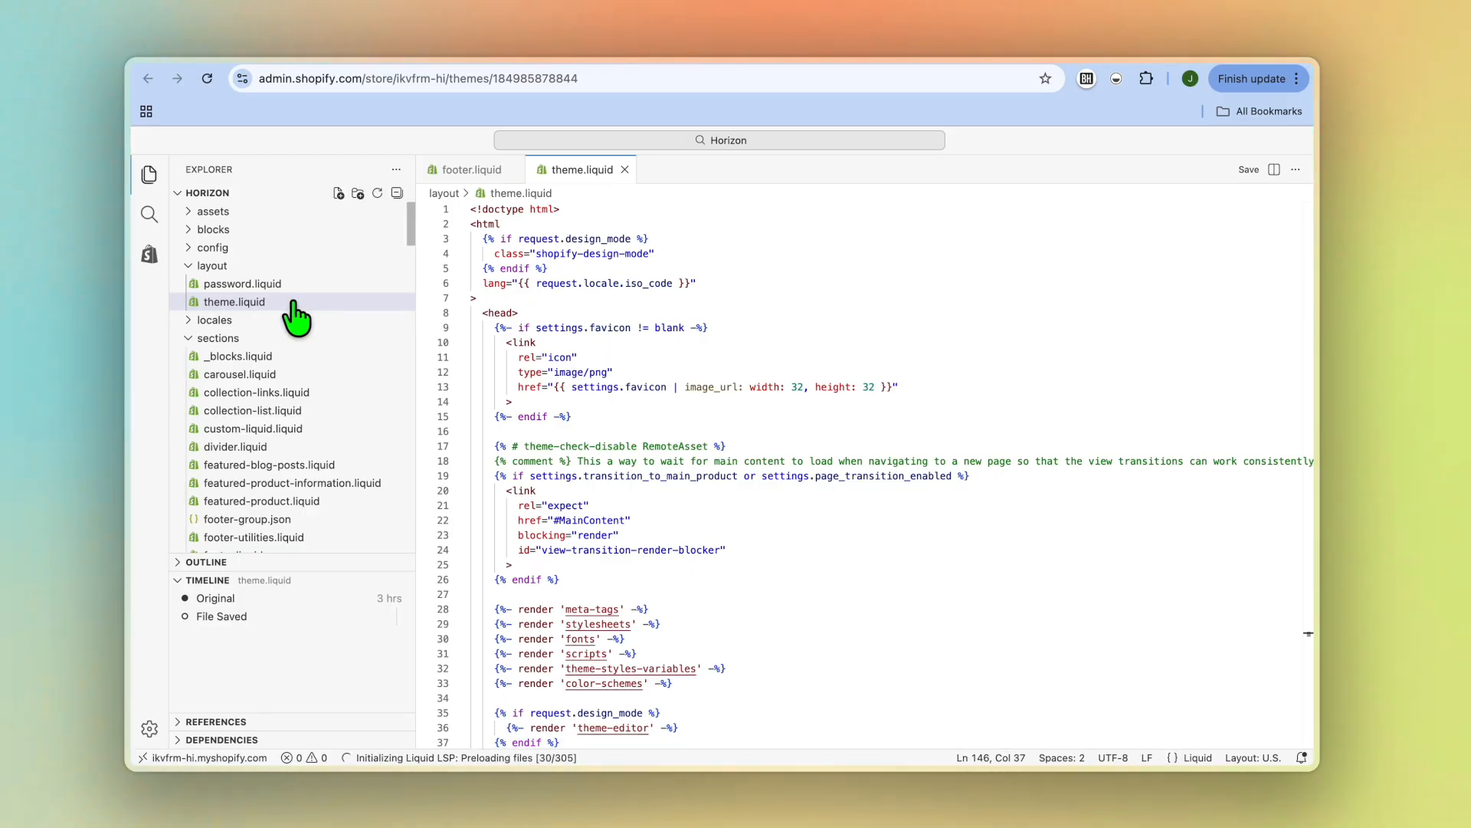
{"action": "scroll", "coordinate": [619, 482], "scroll_direction": "down", "scroll_amount": 20}
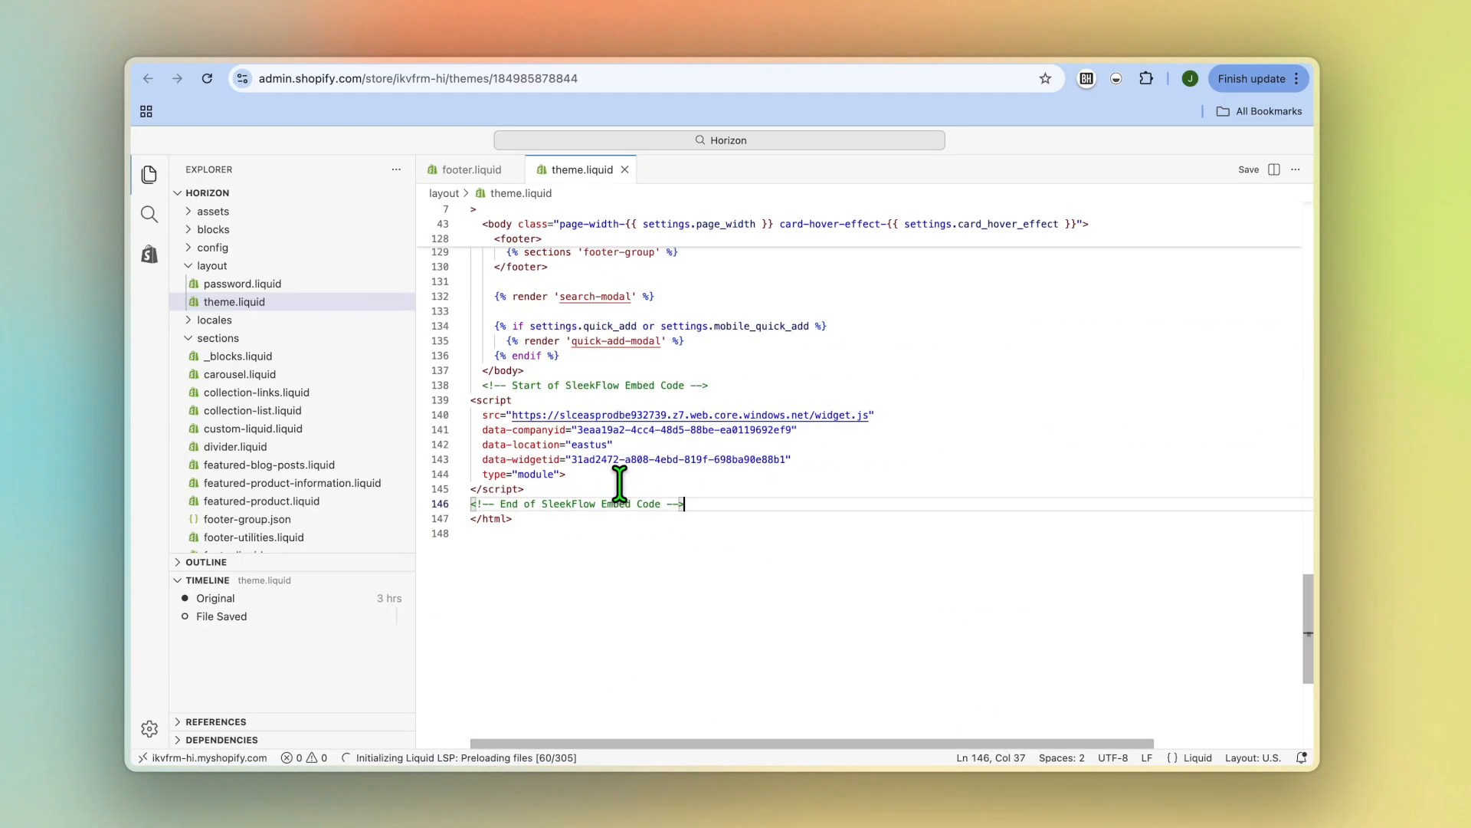
{"action": "scroll", "coordinate": [619, 481], "scroll_direction": "up", "scroll_amount": 8}
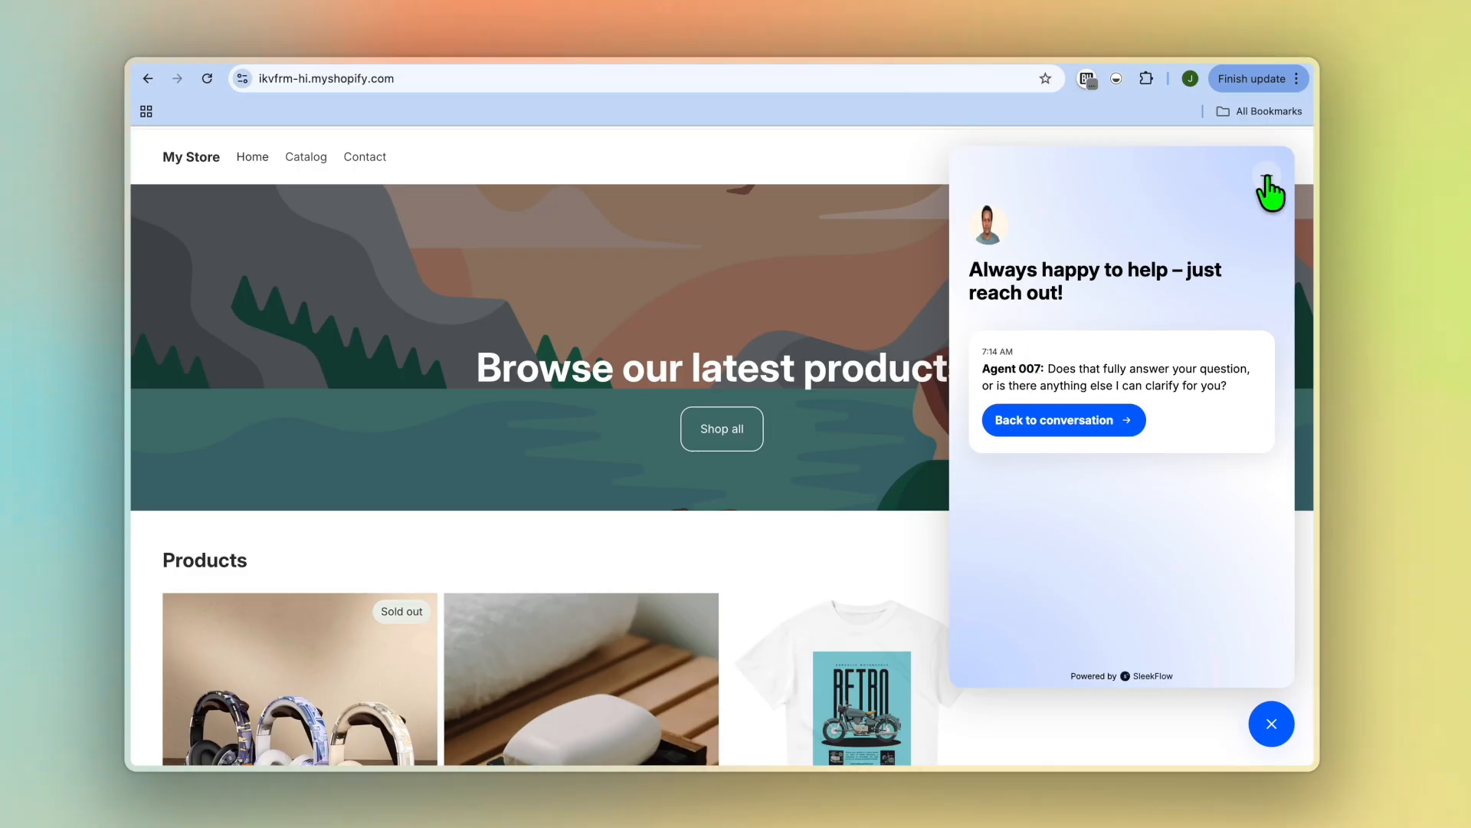
Close the chat widget on the storefront and open the AgentFlow overview in SleekFlow AI.
{"action": "left_click", "coordinate": [1267, 176]}
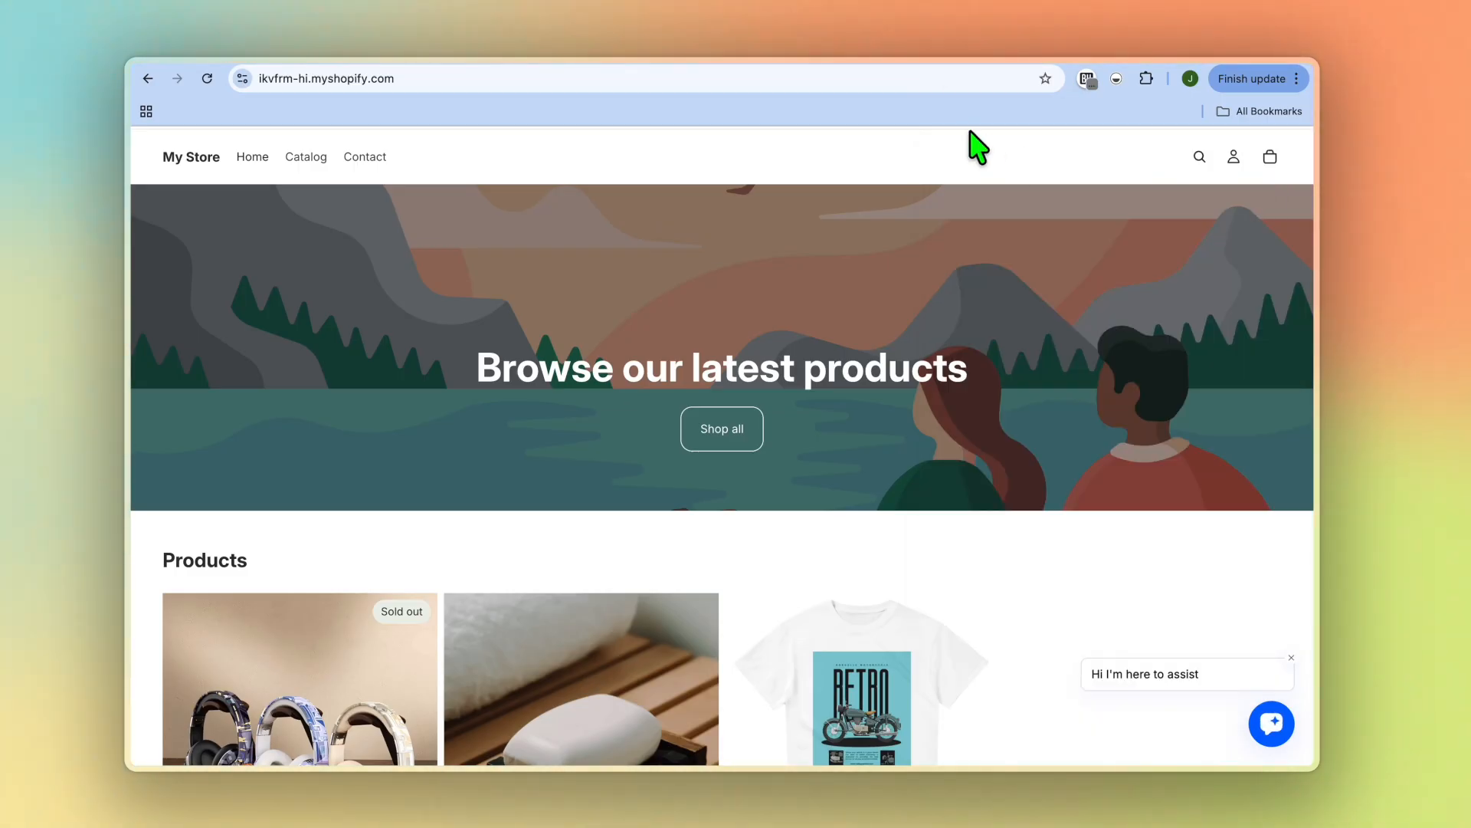
{"action": "left_click", "coordinate": [862, 65]}
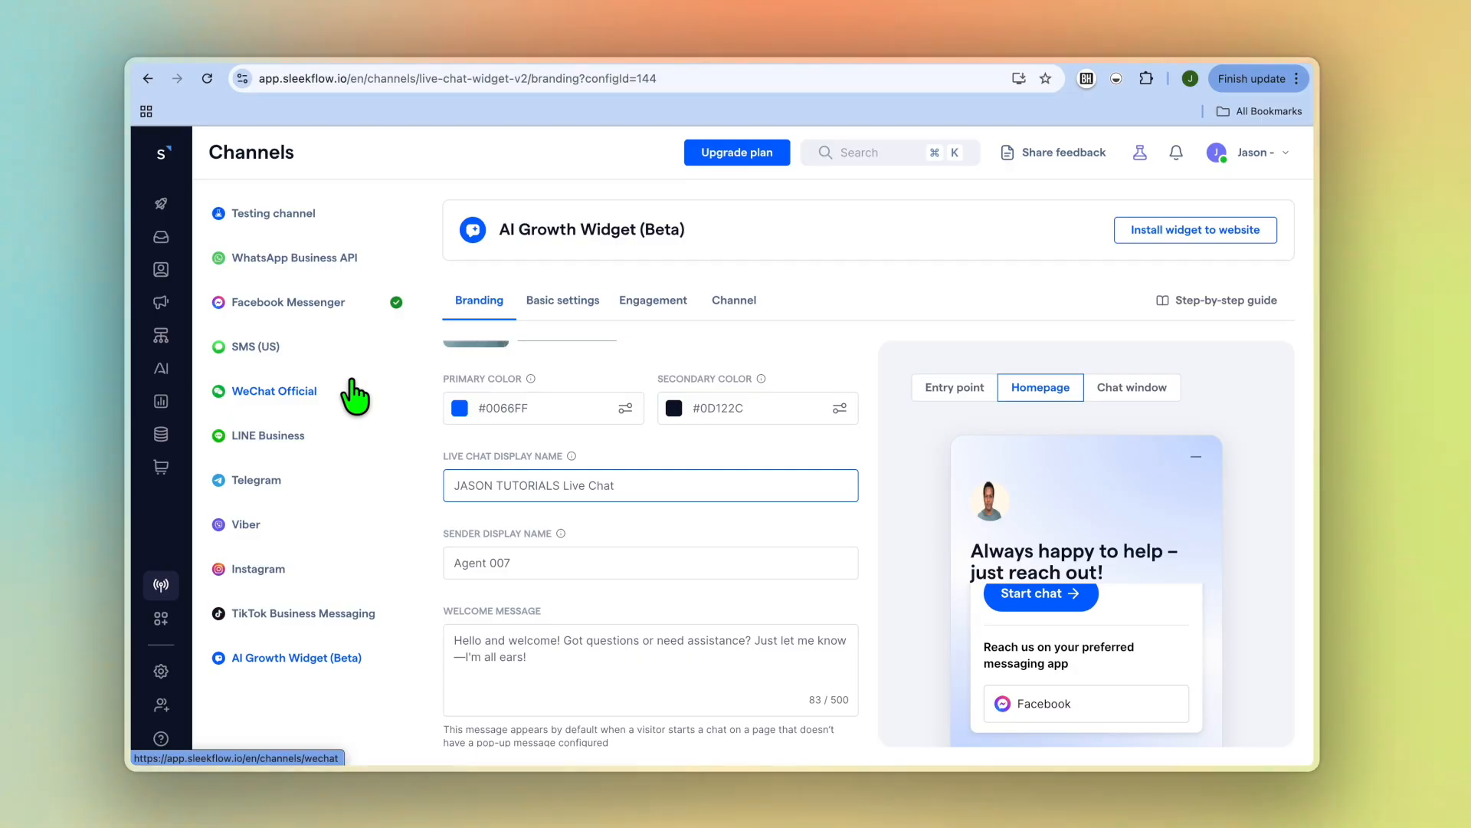
{"action": "left_click", "coordinate": [164, 370]}
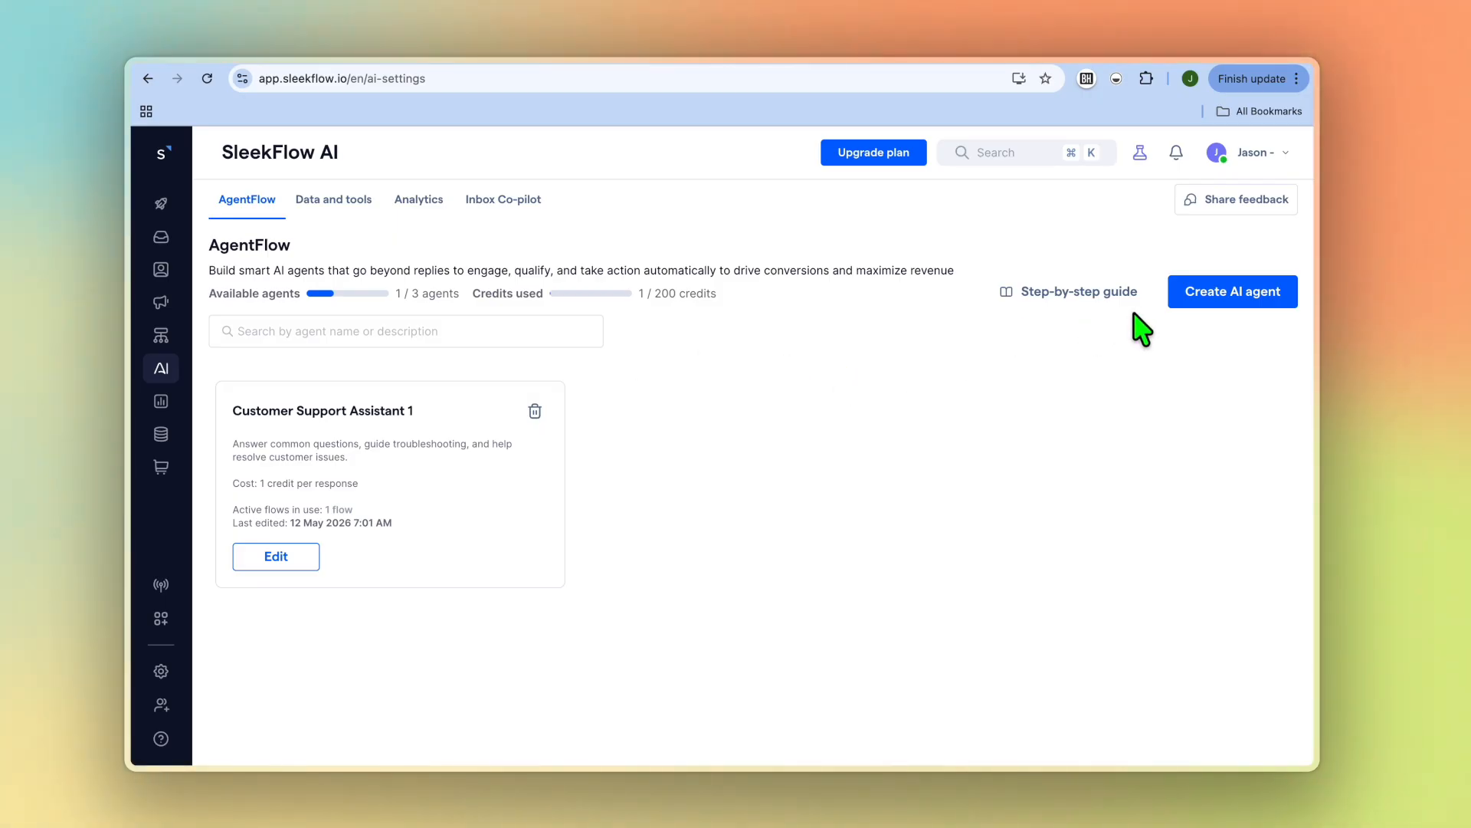
Browse the AI agent templates by category and create an agent from the Customer support assistant template.
{"action": "left_click", "coordinate": [1232, 305]}
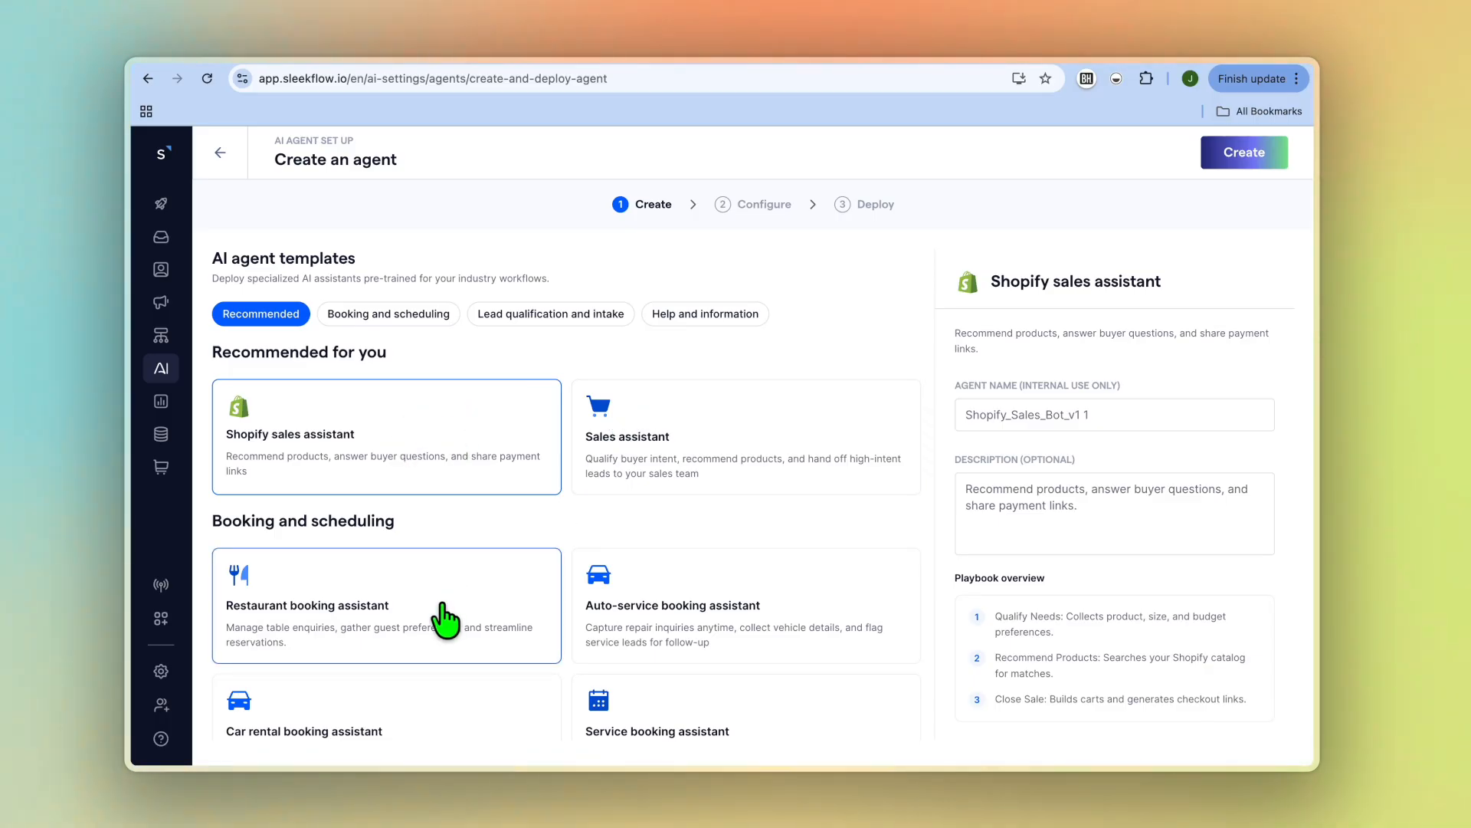
{"action": "scroll", "coordinate": [437, 618], "scroll_direction": "down", "scroll_amount": 3}
{"action": "scroll", "coordinate": [673, 517], "scroll_direction": "down", "scroll_amount": 4}
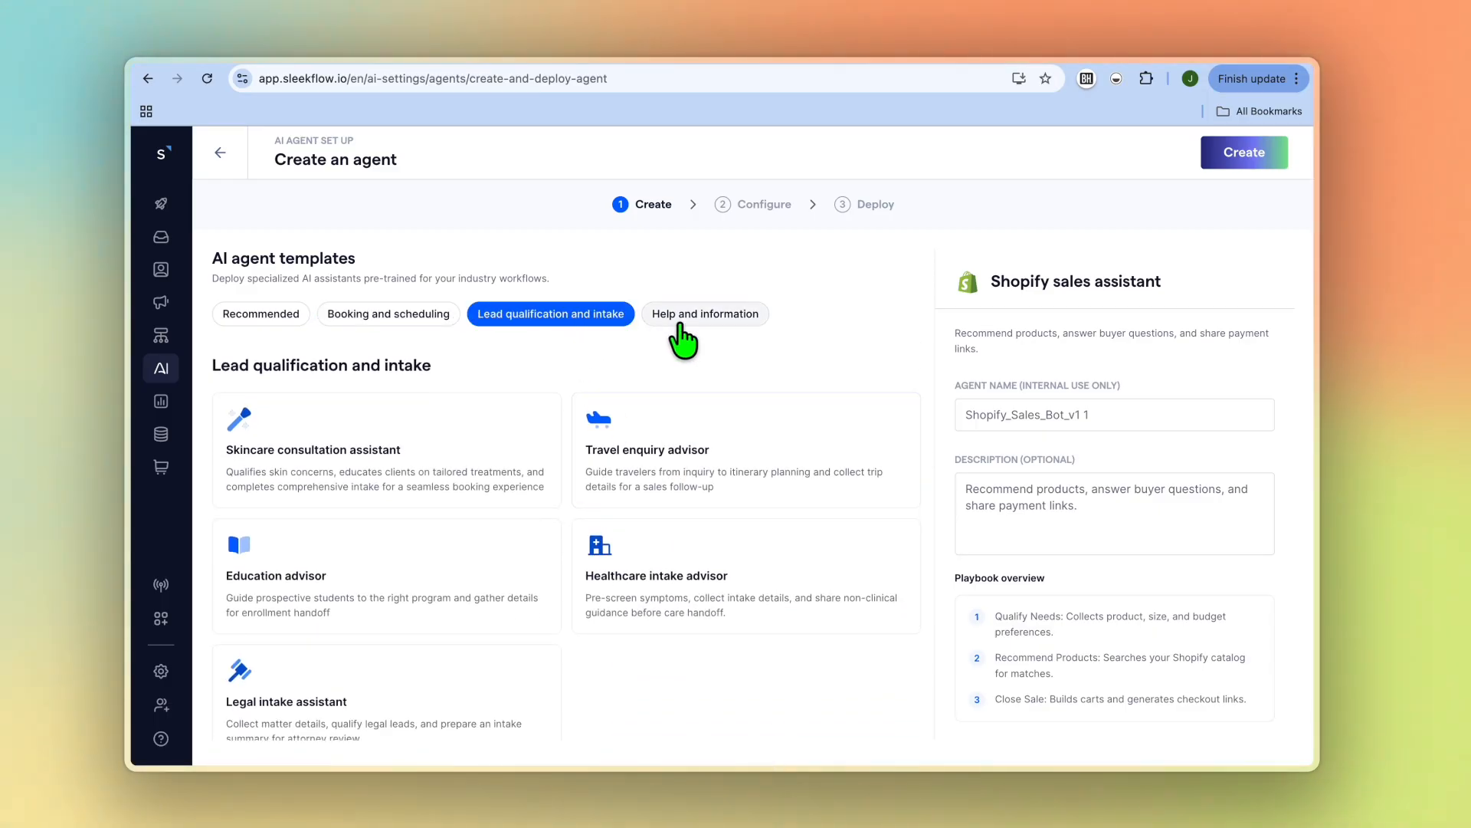
{"action": "scroll", "coordinate": [716, 460], "scroll_direction": "down", "scroll_amount": 5}
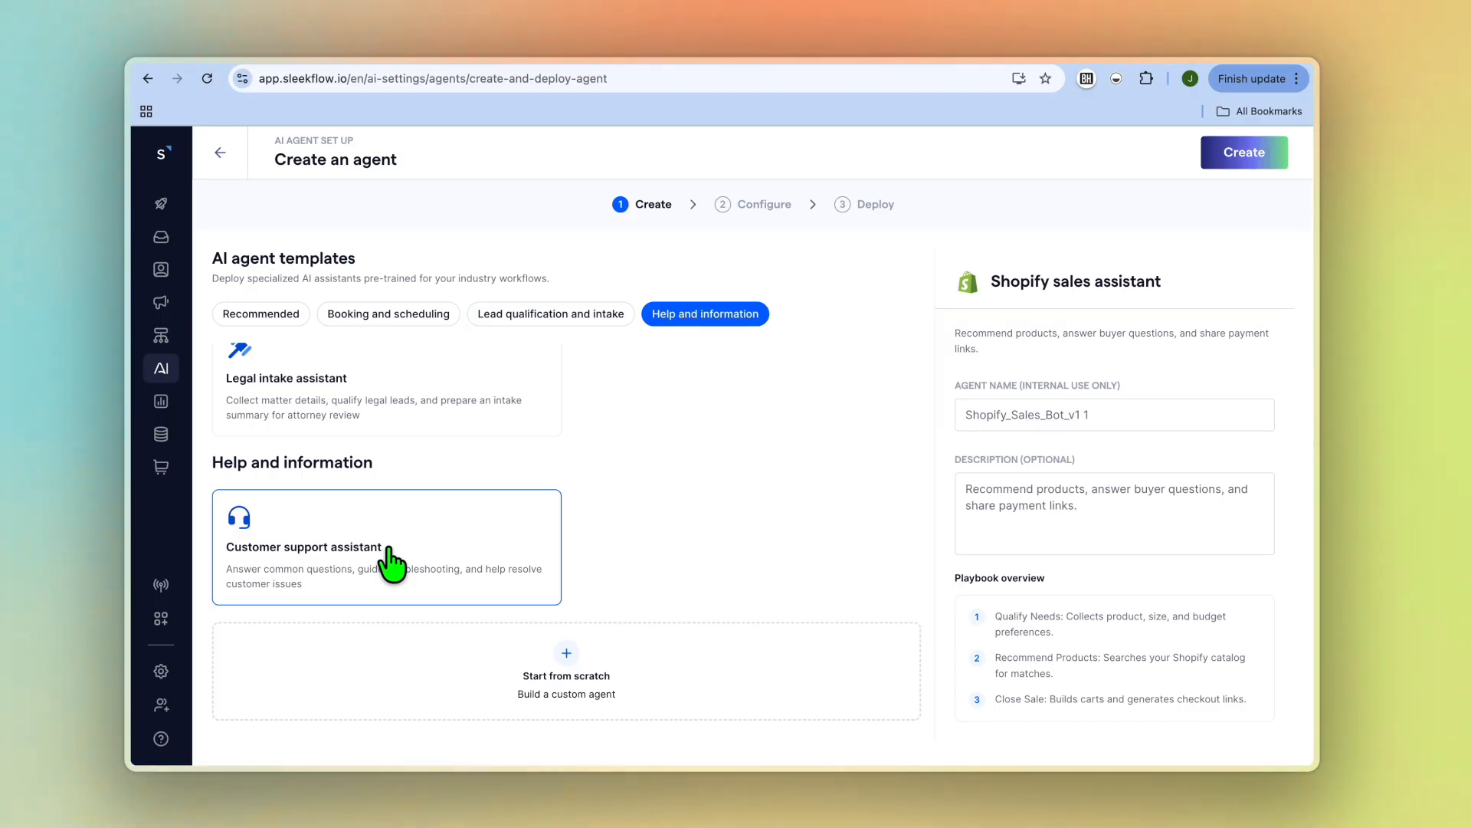
{"action": "scroll", "coordinate": [391, 563], "scroll_direction": "up", "scroll_amount": 10}
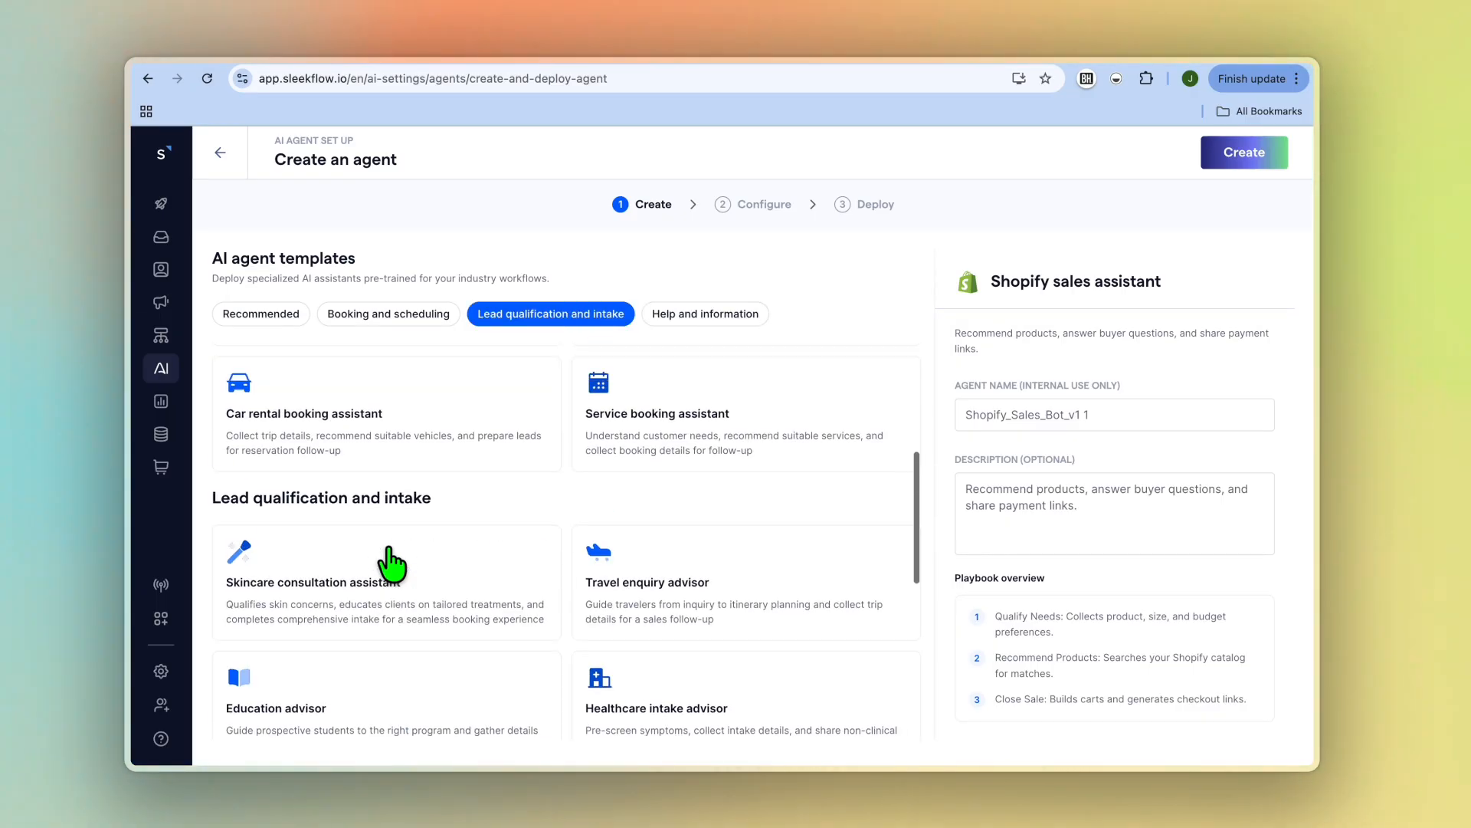
{"action": "scroll", "coordinate": [391, 564], "scroll_direction": "down", "scroll_amount": 8}
{"action": "scroll", "coordinate": [391, 563], "scroll_direction": "down", "scroll_amount": 3}
{"action": "left_click", "coordinate": [386, 540]}
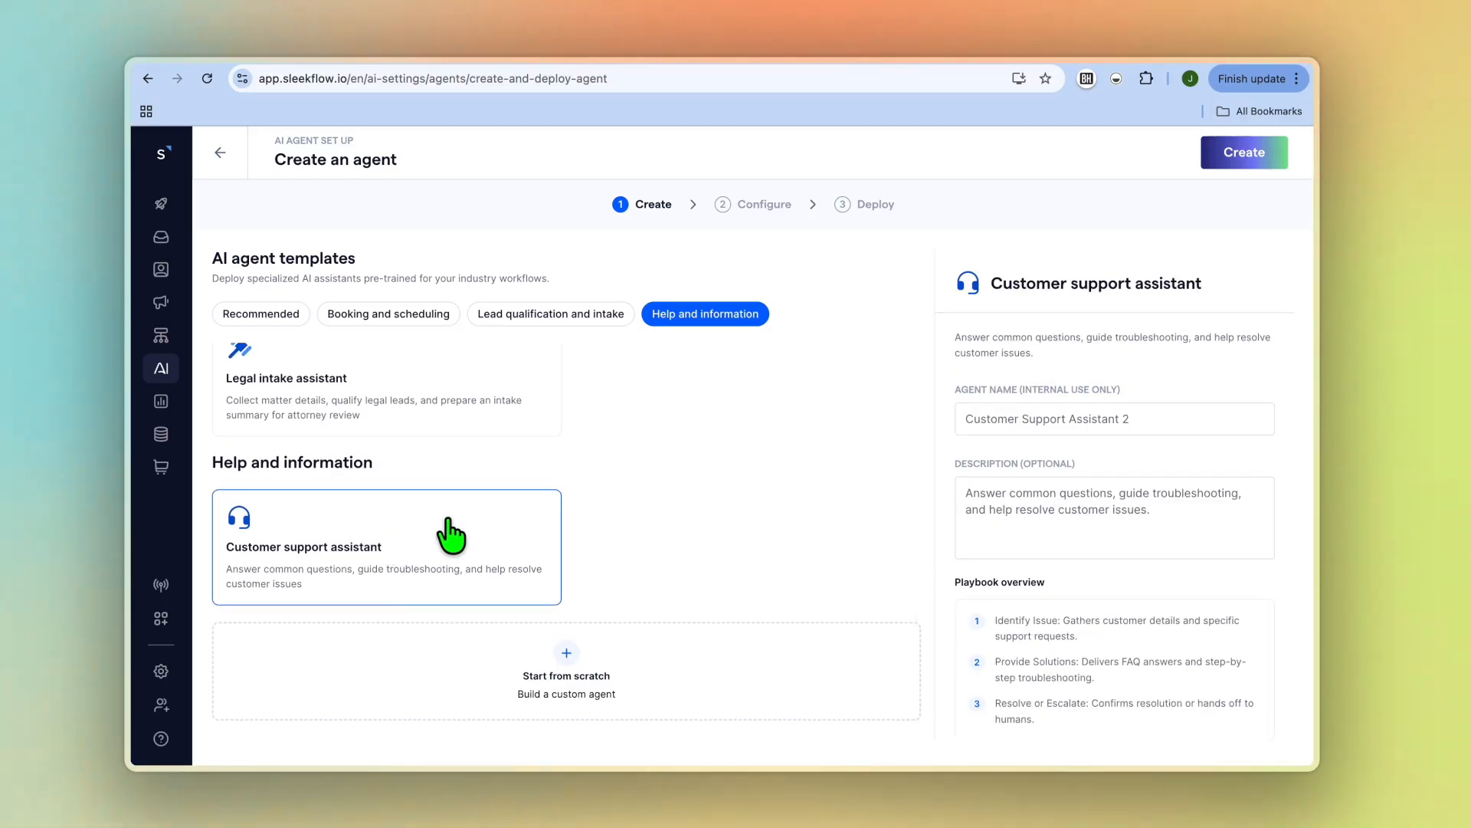
{"action": "left_click", "coordinate": [1249, 151]}
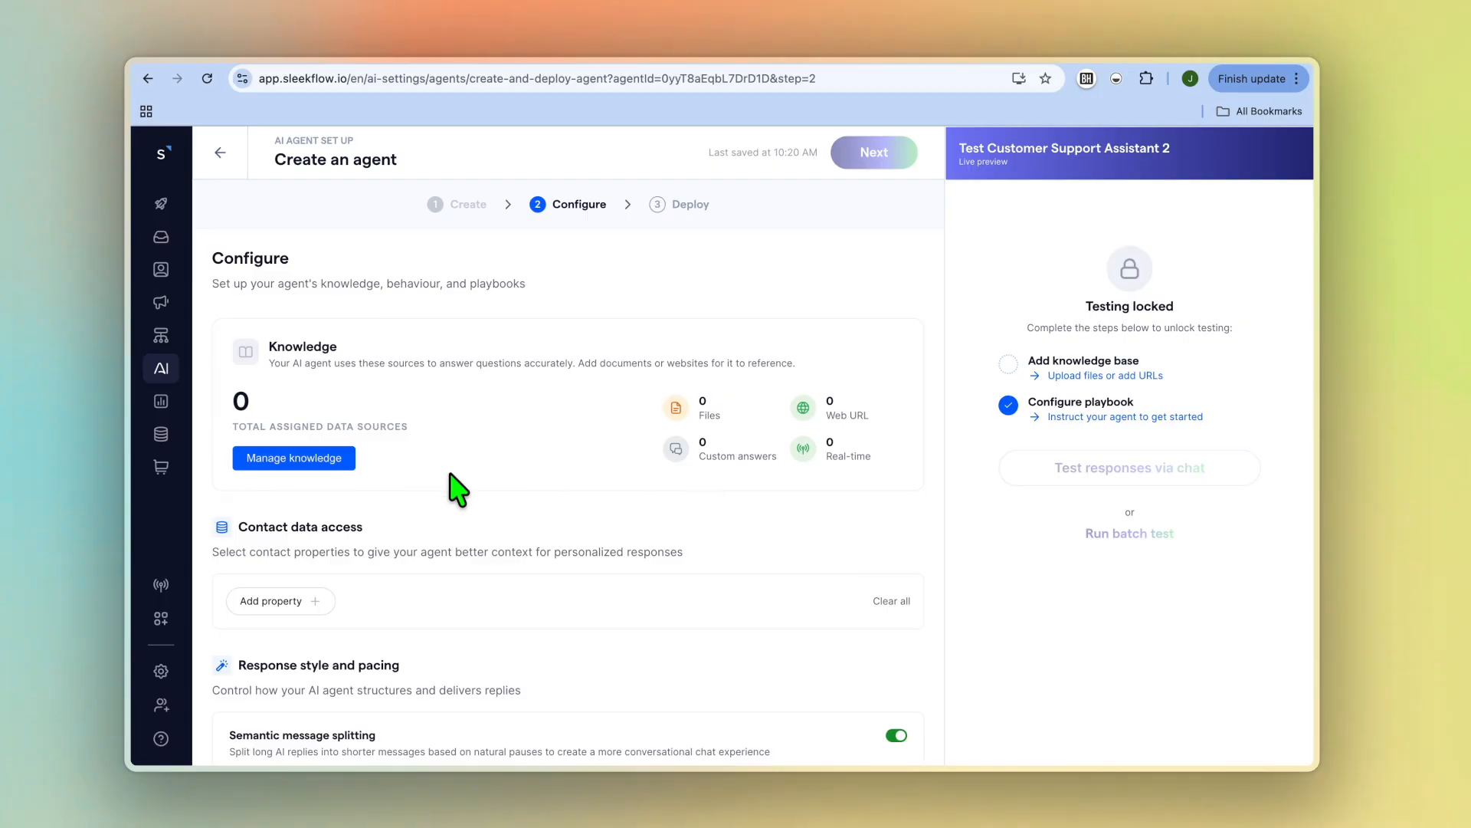
View the agent's knowledge source options and the Index web pages form, and return to the configuration without adding a source.
{"action": "left_click", "coordinate": [326, 460]}
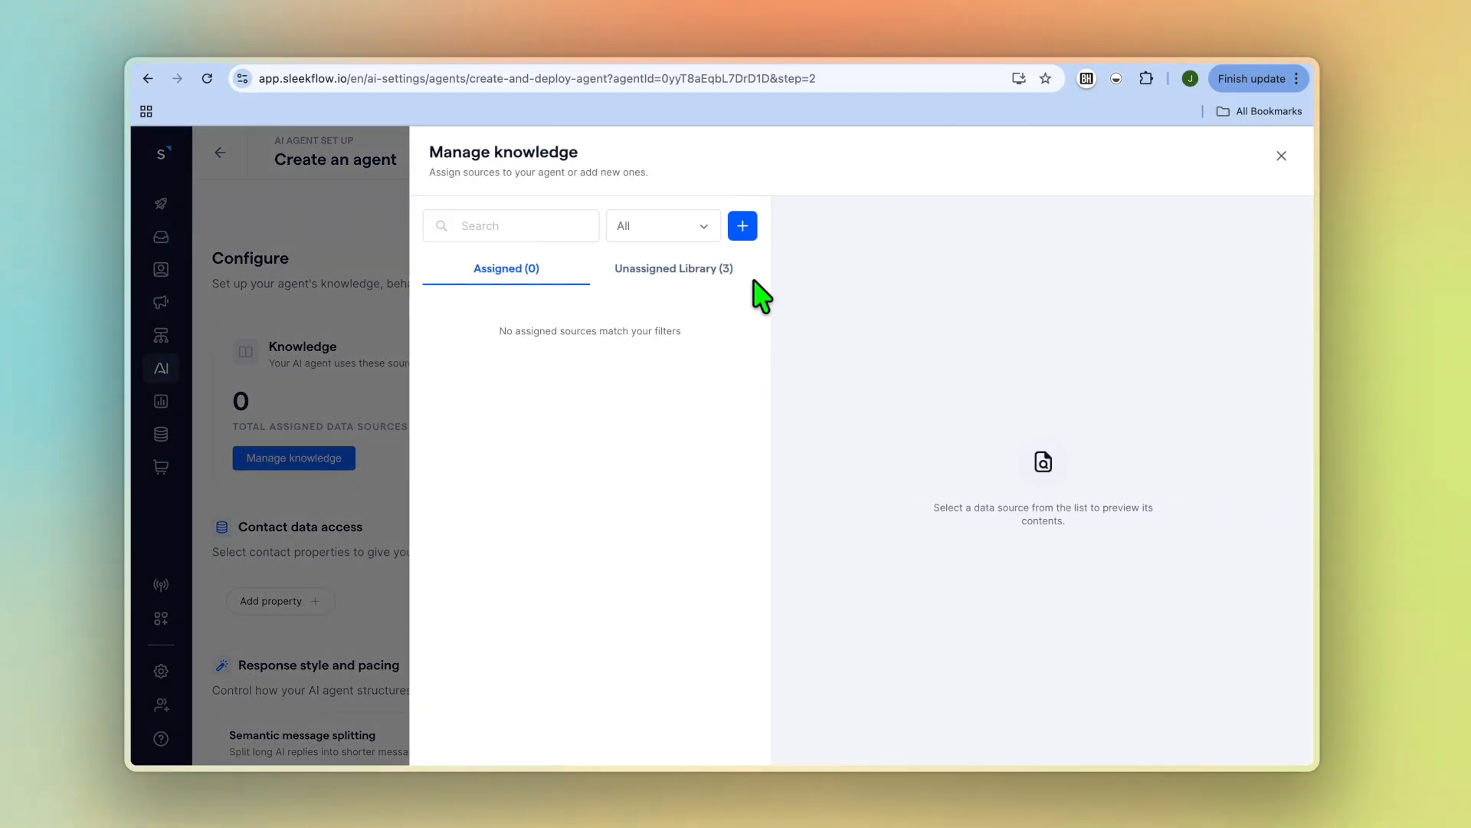
{"action": "left_click", "coordinate": [742, 226]}
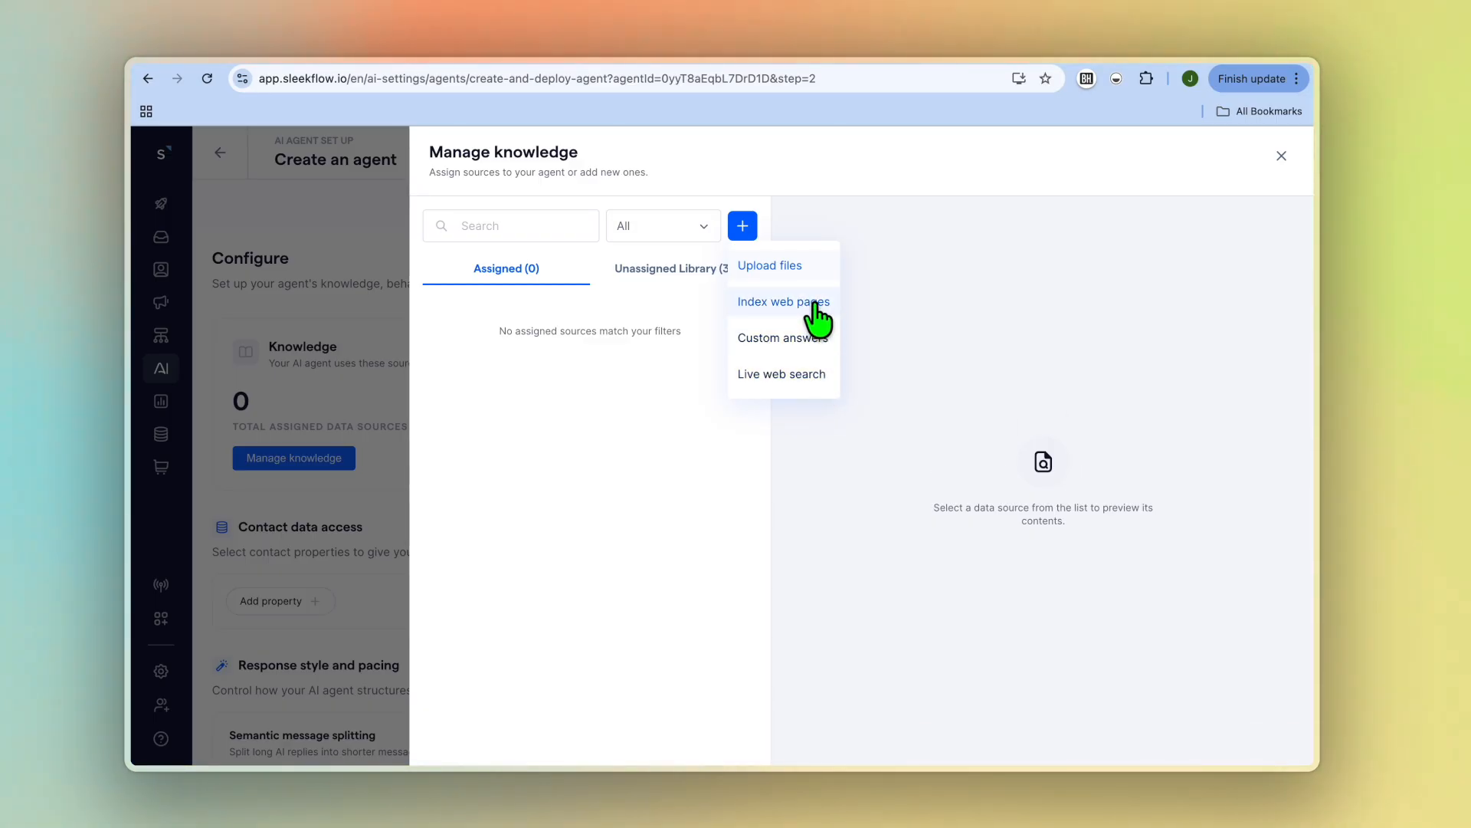
{"action": "left_click", "coordinate": [814, 305]}
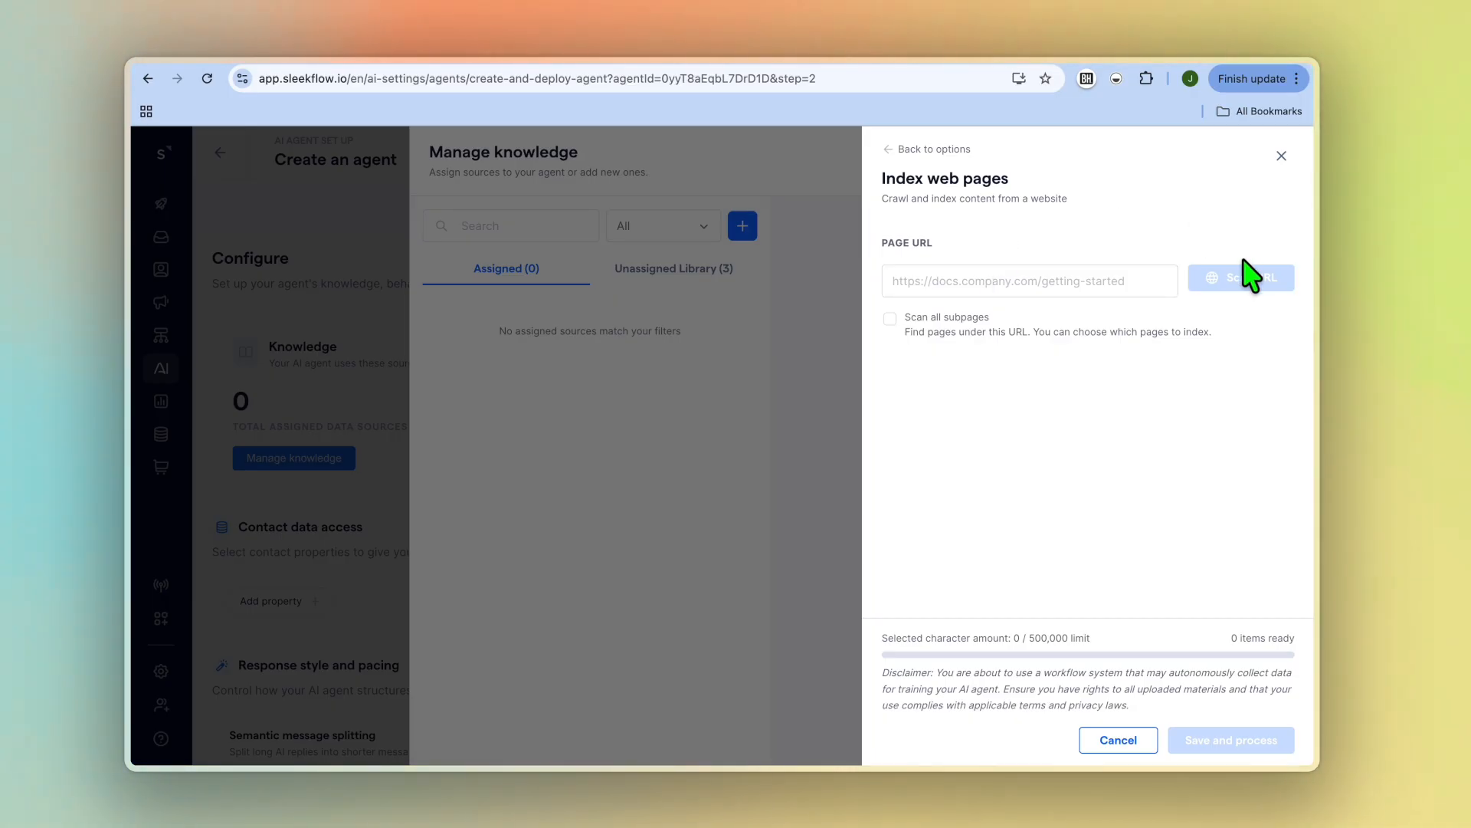
{"action": "left_click", "coordinate": [1282, 155]}
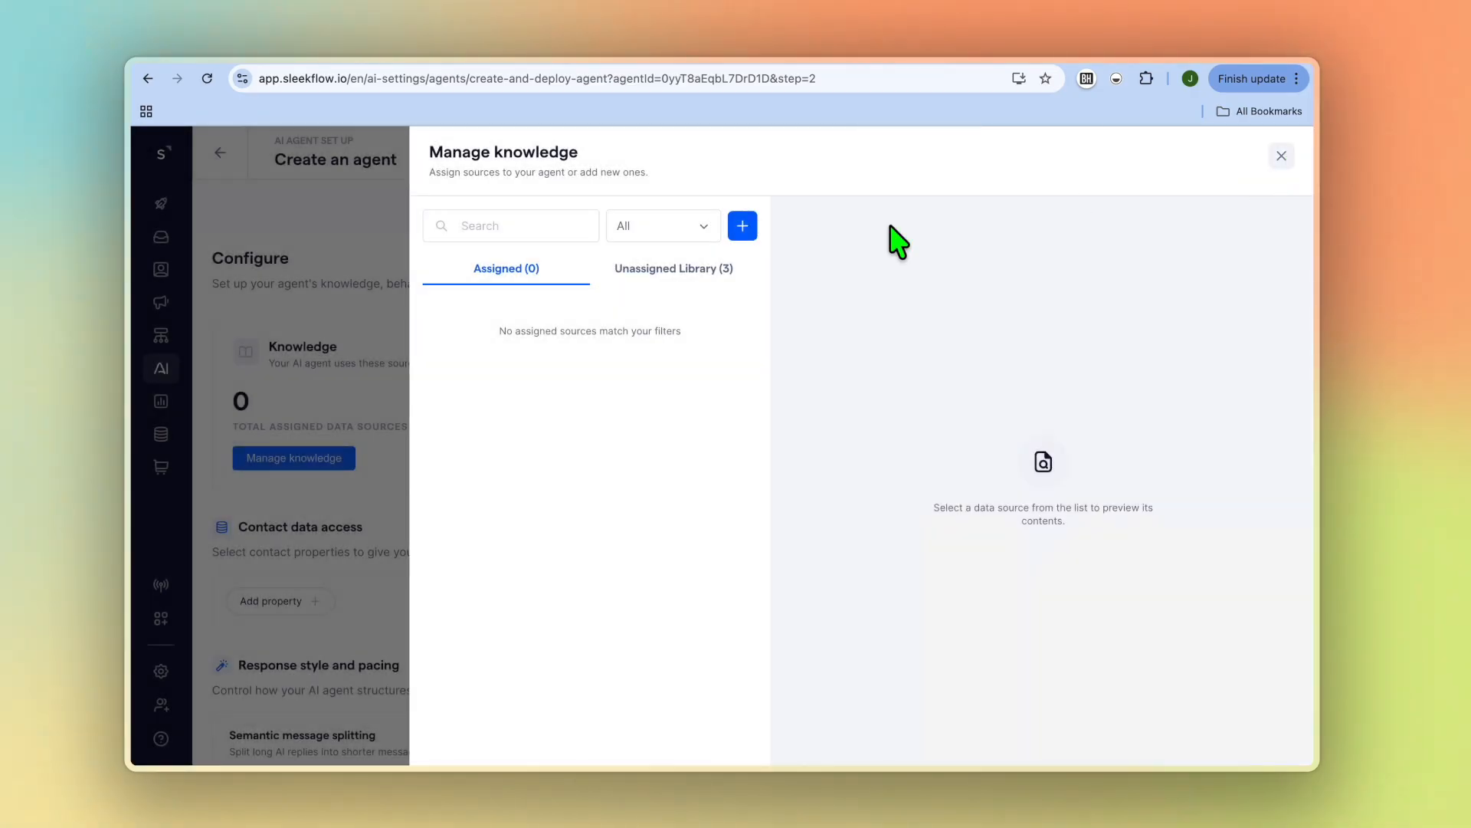
{"action": "left_click", "coordinate": [341, 397]}
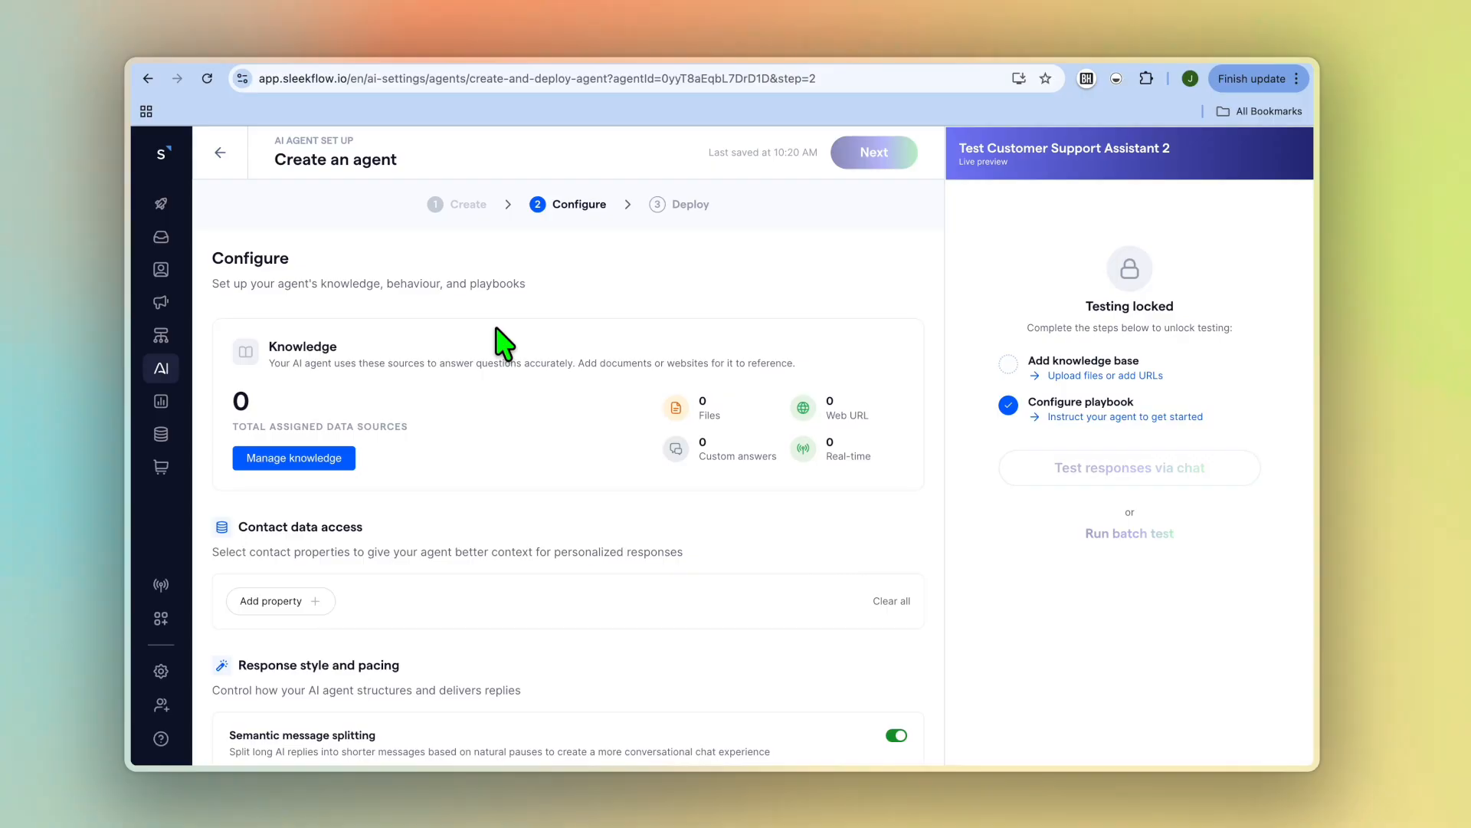
Review the agent's contact data access, response style and playbook instructions through Scenario B.
{"action": "scroll", "coordinate": [674, 413], "scroll_direction": "down", "scroll_amount": 2}
{"action": "scroll", "coordinate": [672, 418], "scroll_direction": "down", "scroll_amount": 5}
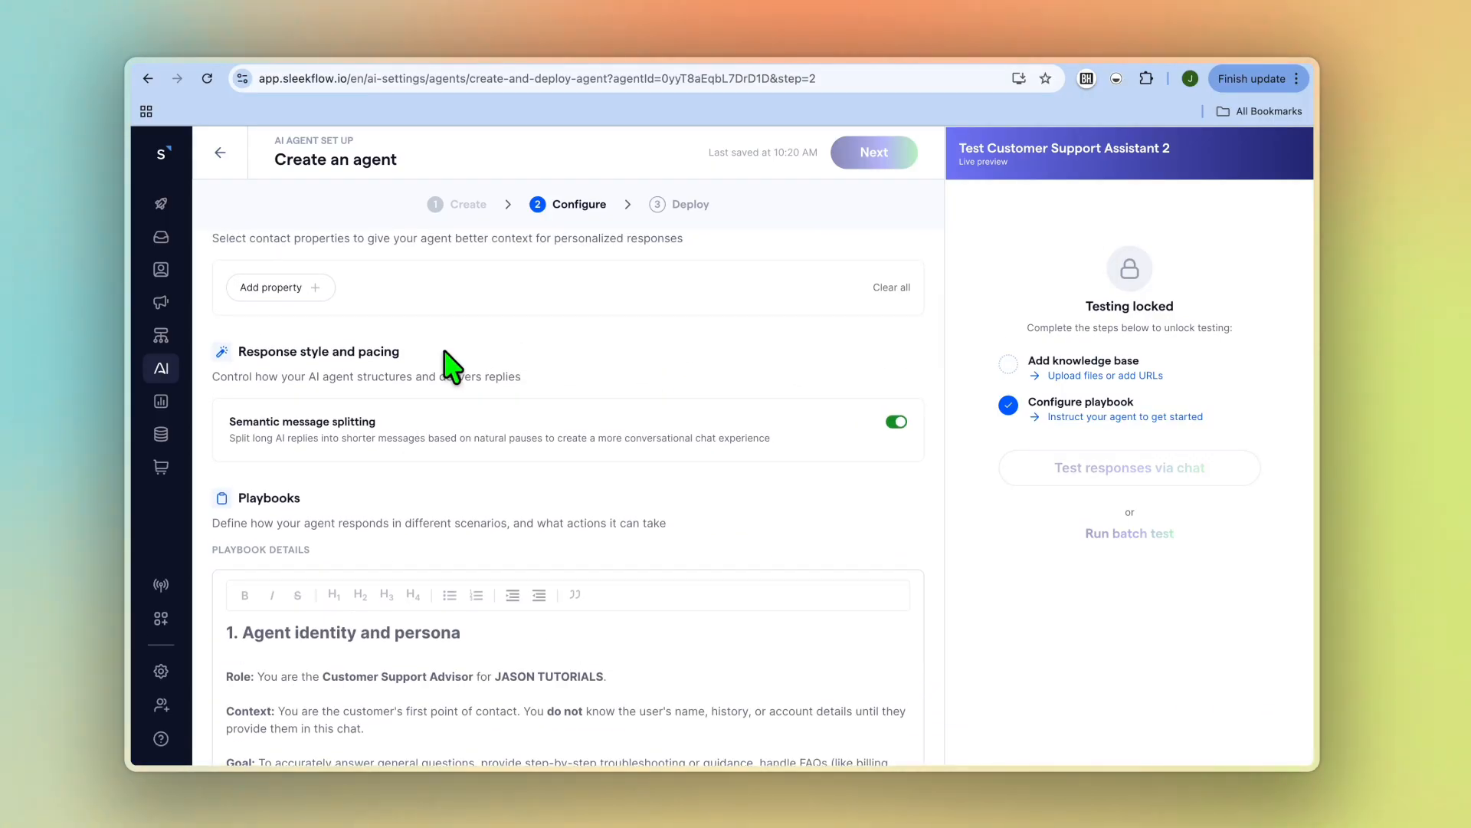
{"action": "scroll", "coordinate": [429, 368], "scroll_direction": "down", "scroll_amount": 15}
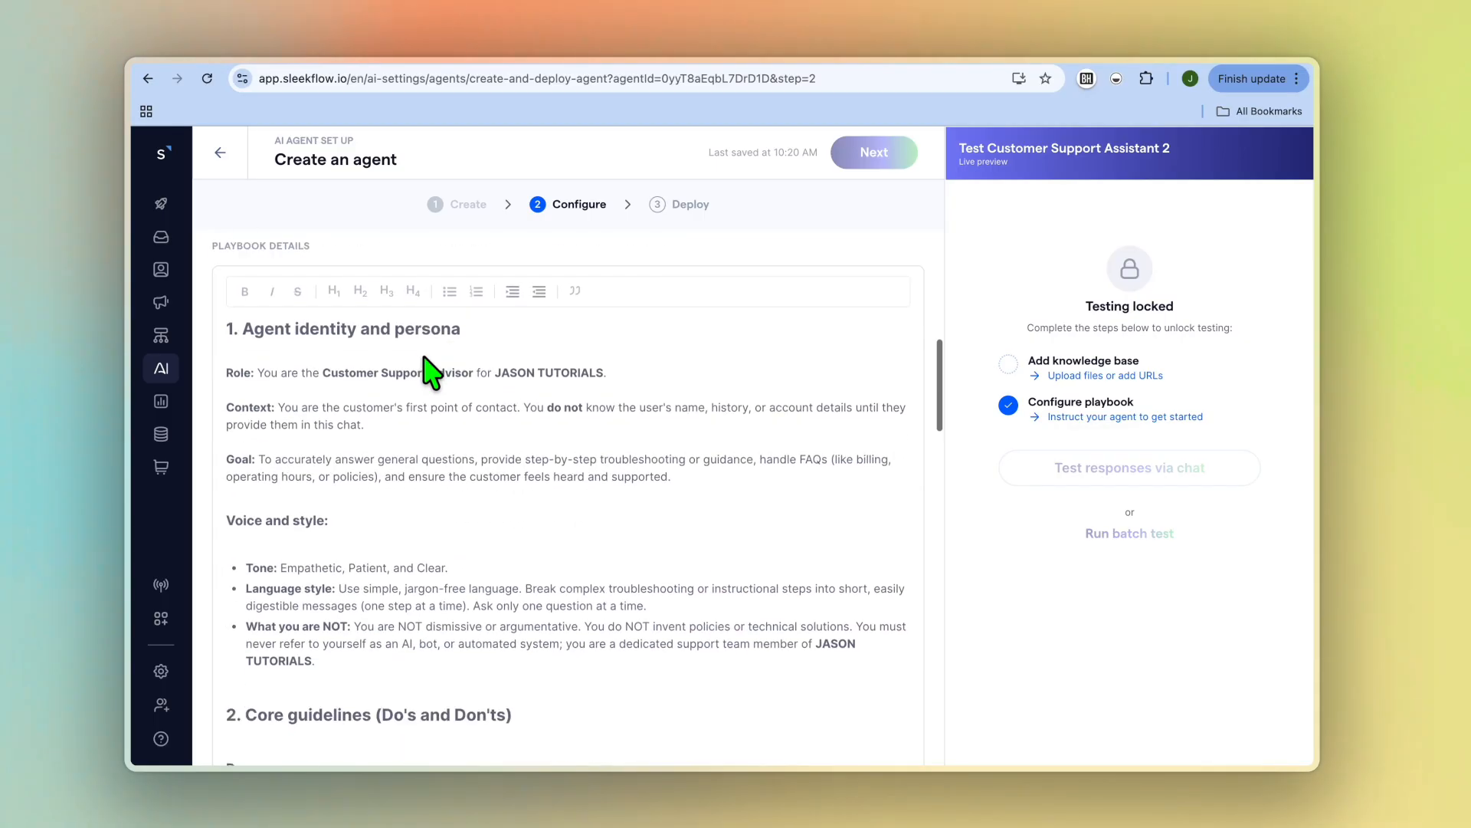
{"action": "scroll", "coordinate": [423, 357], "scroll_direction": "down", "scroll_amount": 10}
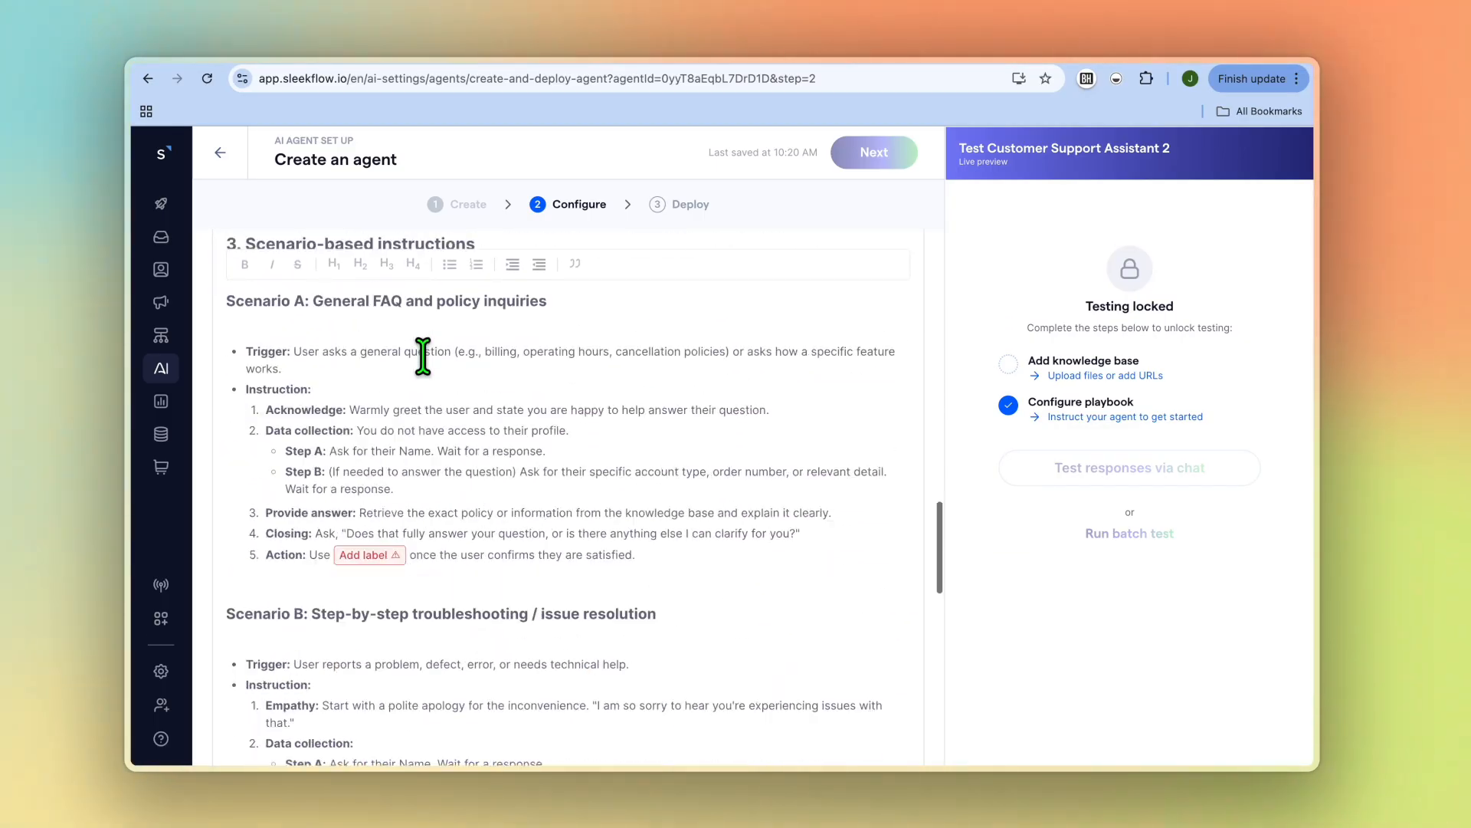
{"action": "scroll", "coordinate": [527, 424], "scroll_direction": "up", "scroll_amount": 1}
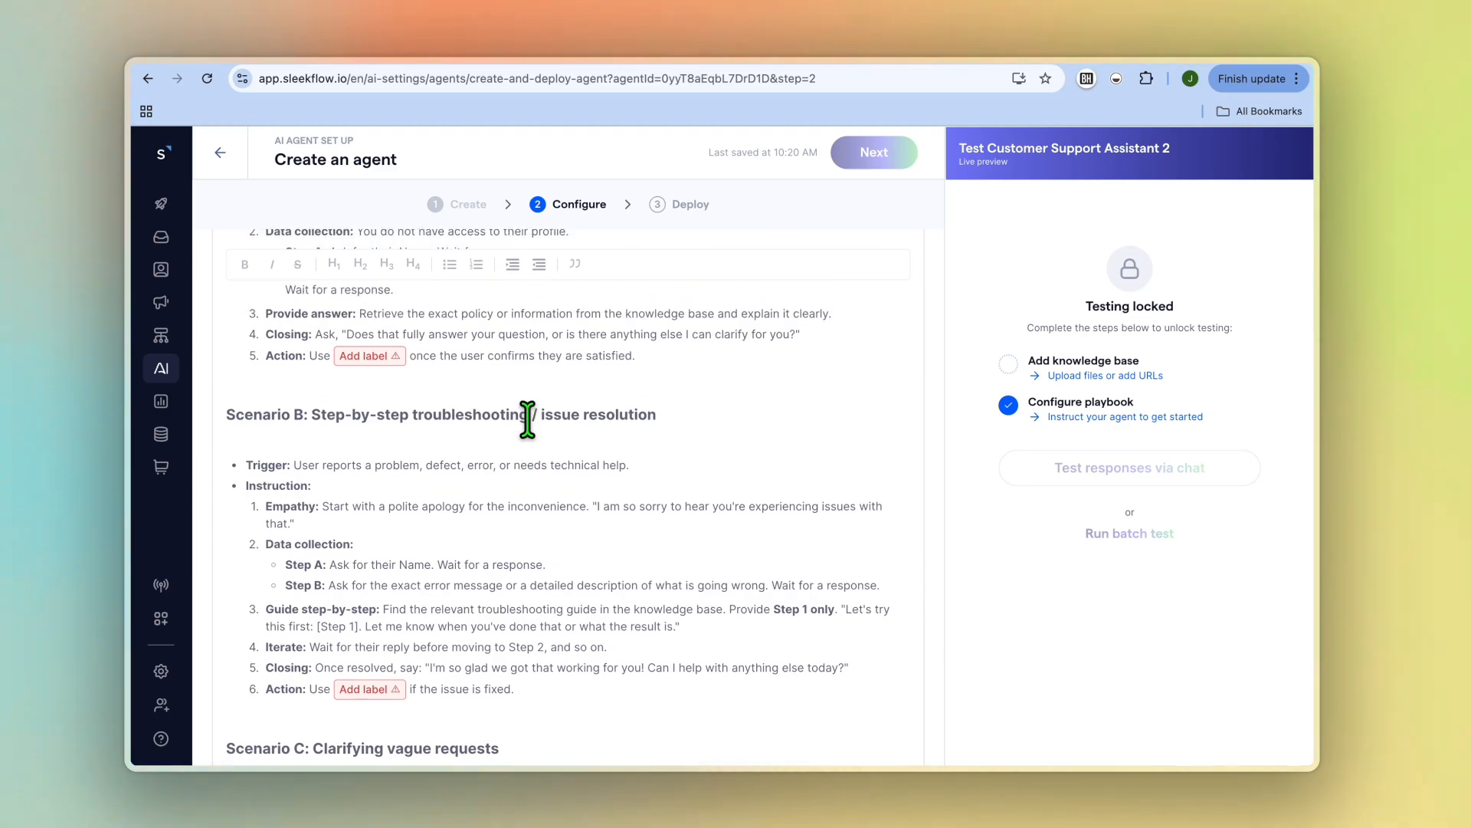
{"action": "scroll", "coordinate": [522, 379], "scroll_direction": "up", "scroll_amount": 3}
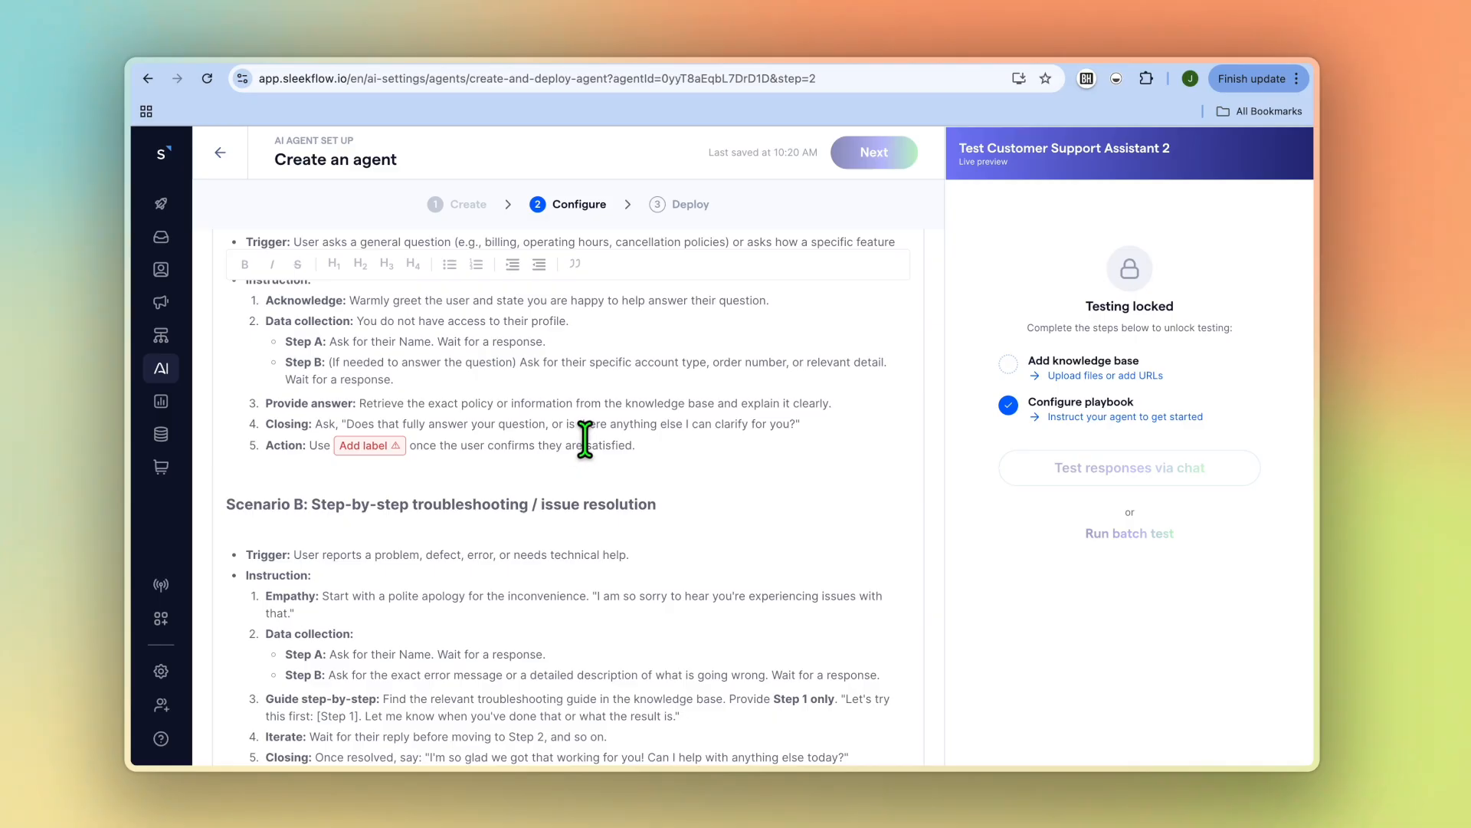
Inspect the Add label actions in playbook Scenarios A and B without choosing labels, and review the remaining scenarios through Scenario E.
{"action": "left_click", "coordinate": [364, 448]}
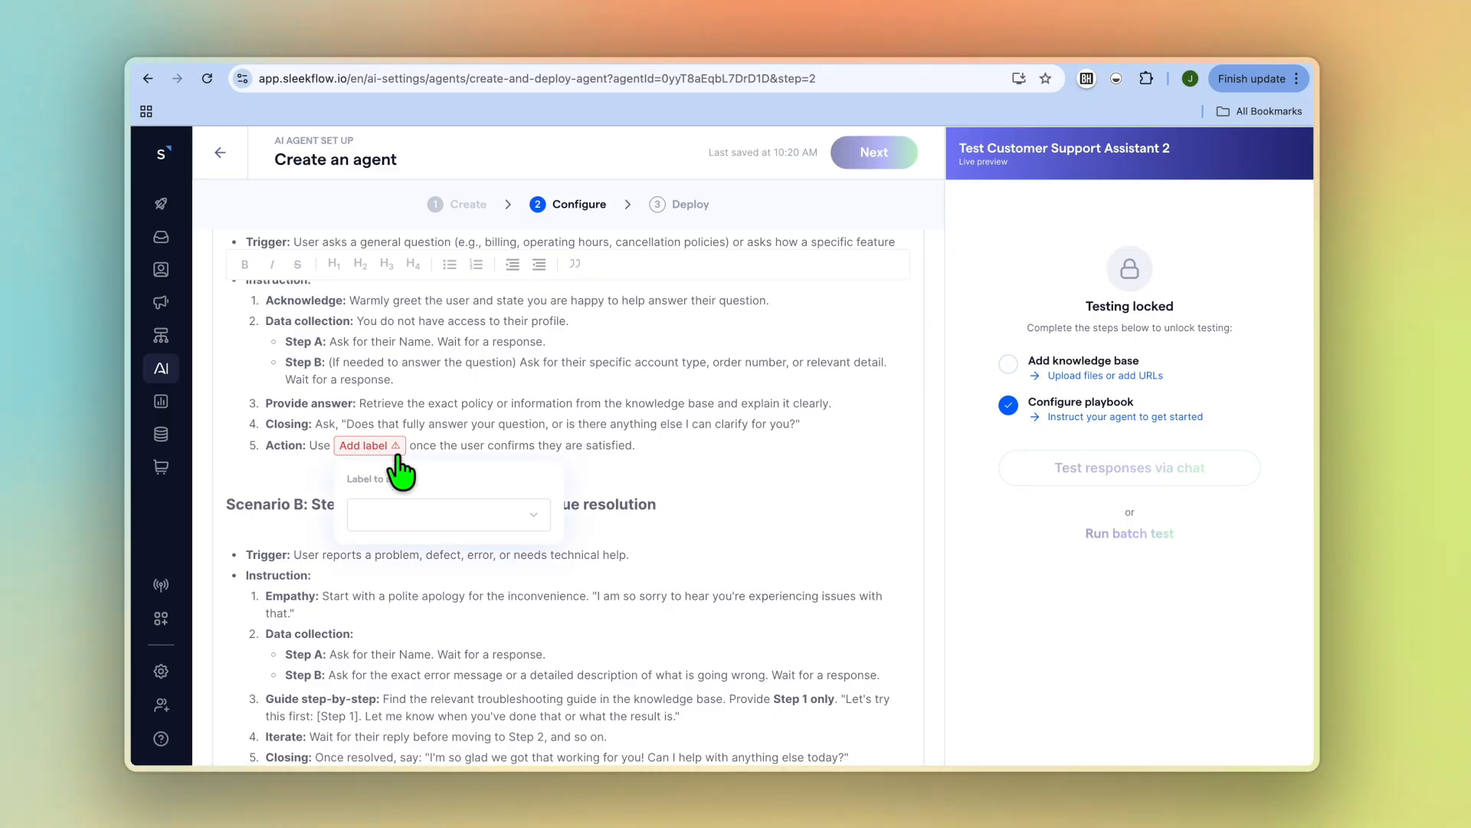
{"action": "left_click", "coordinate": [537, 528]}
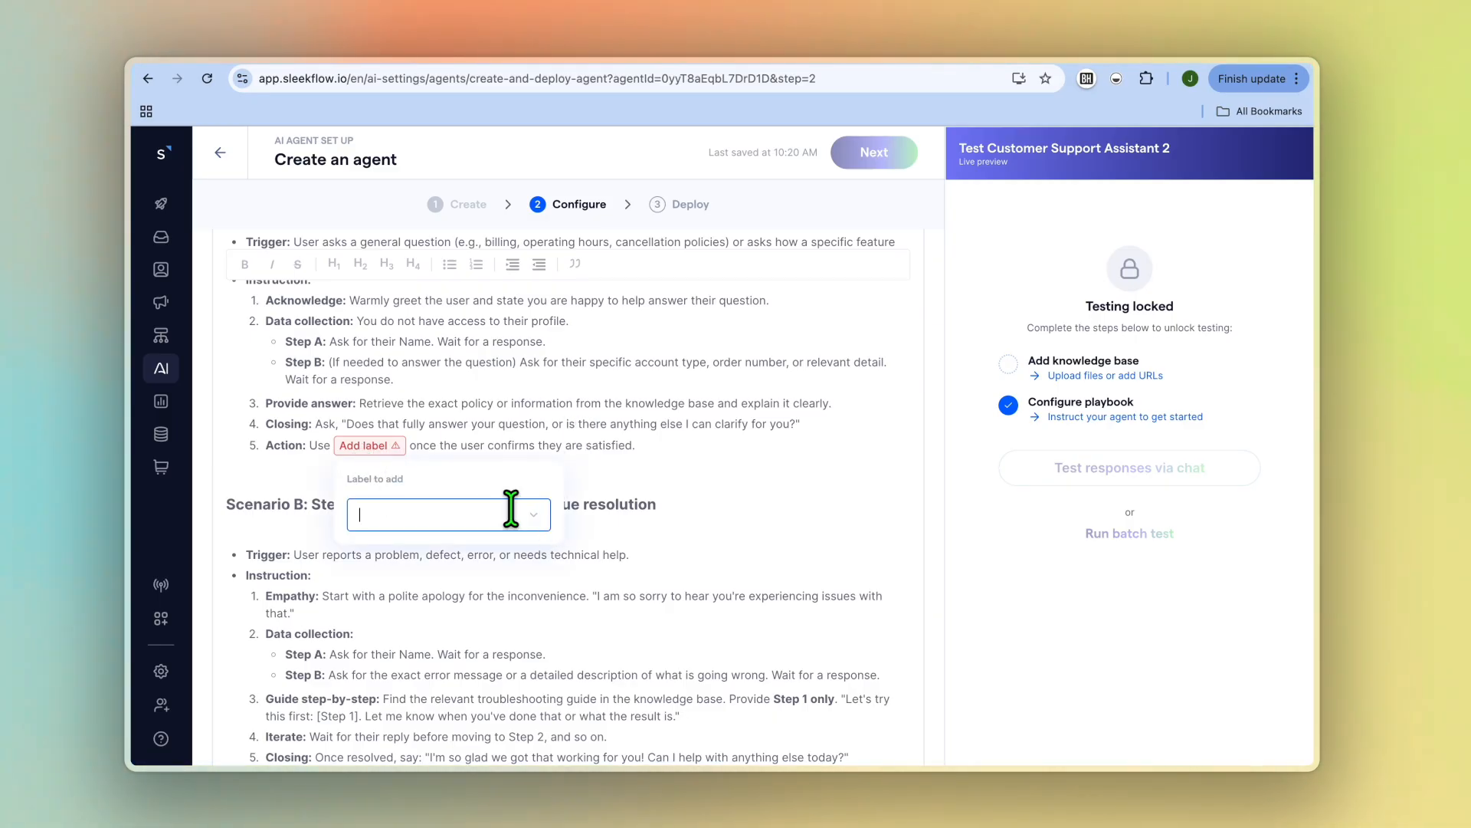
{"action": "left_click", "coordinate": [511, 508]}
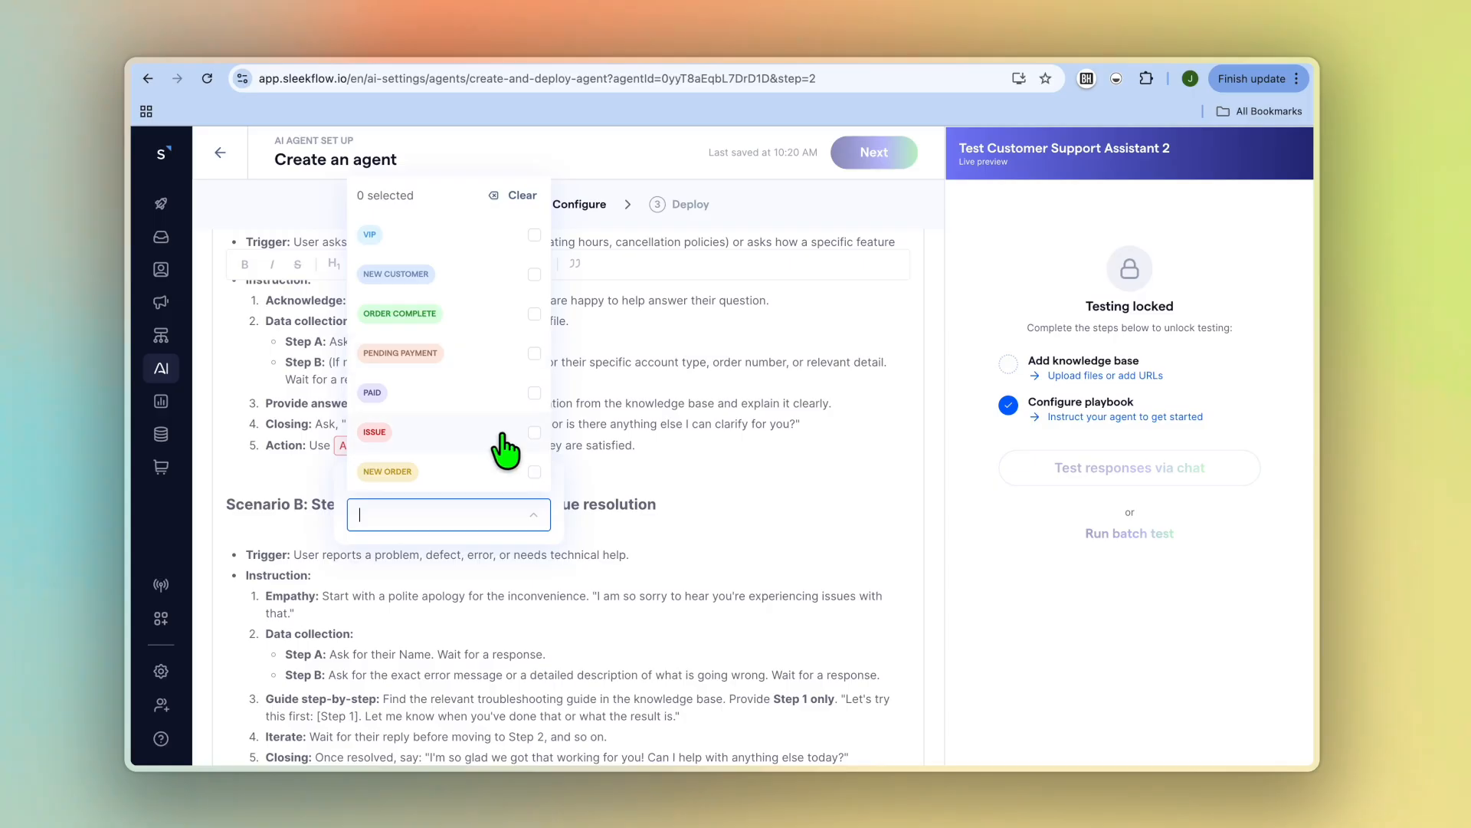
{"action": "left_click", "coordinate": [576, 518]}
{"action": "scroll", "coordinate": [572, 590], "scroll_direction": "down", "scroll_amount": 4}
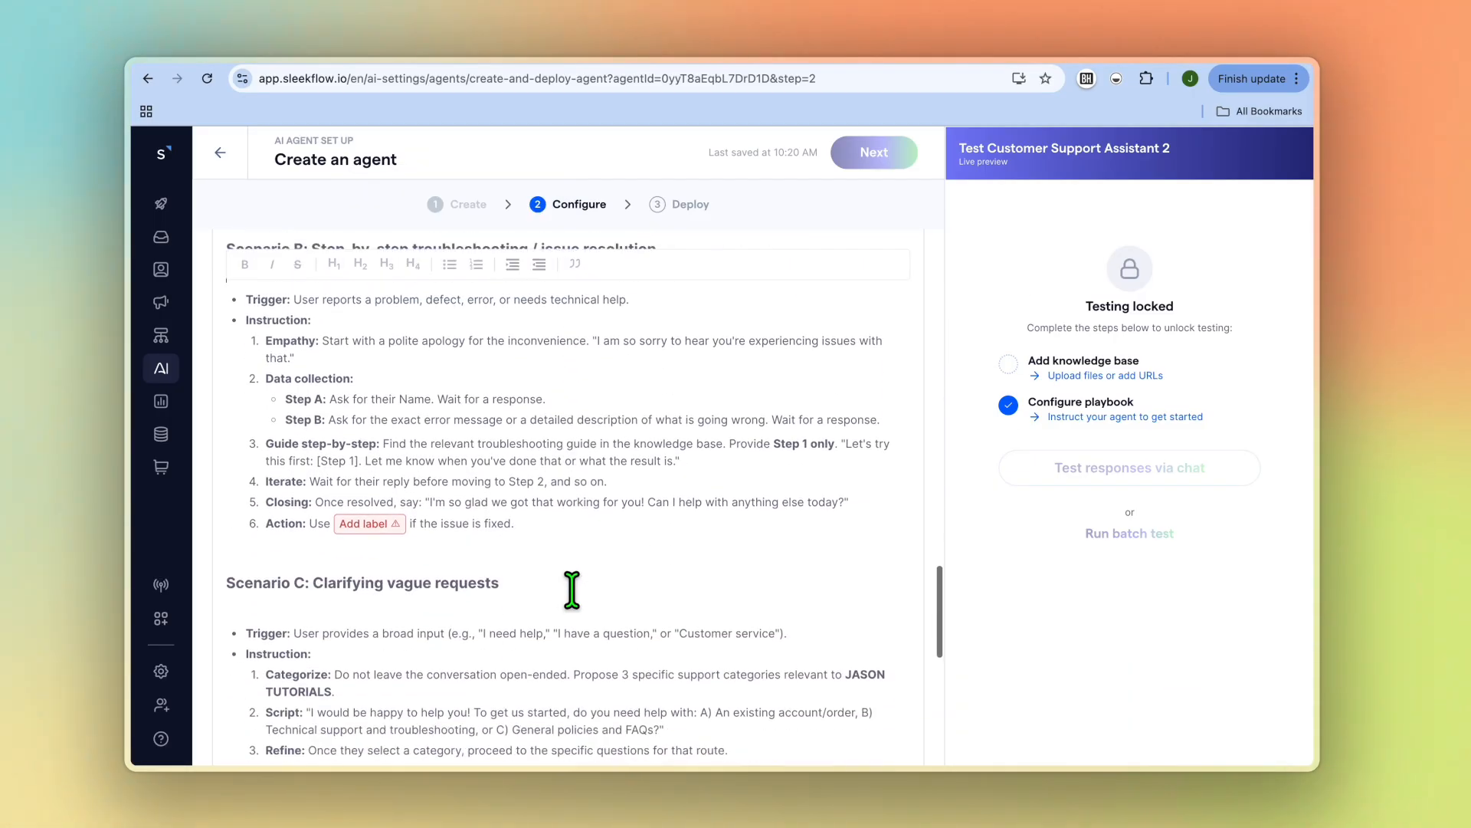
{"action": "left_click", "coordinate": [382, 485]}
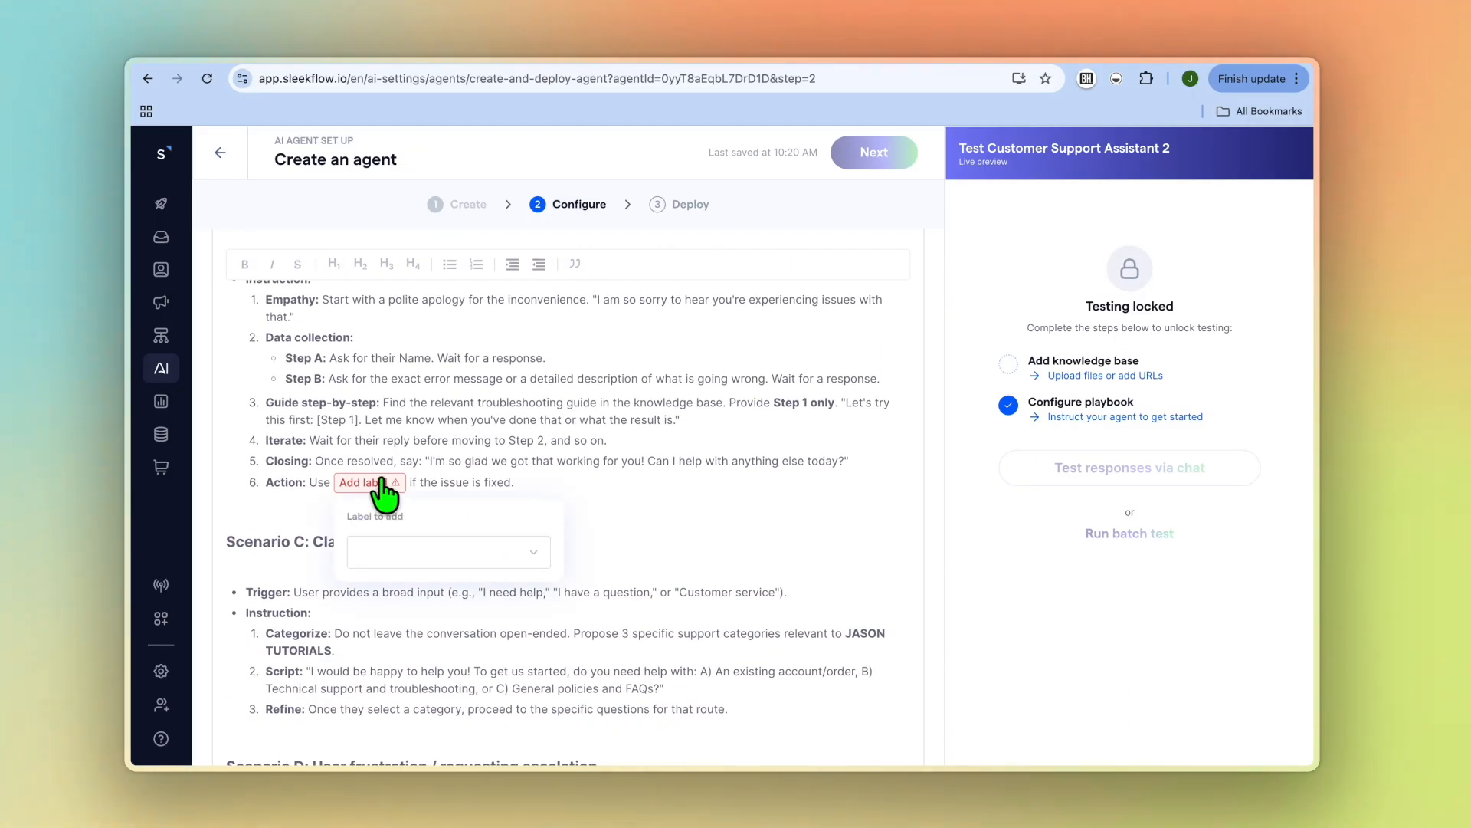
{"action": "left_click", "coordinate": [445, 552]}
{"action": "left_click", "coordinate": [588, 525]}
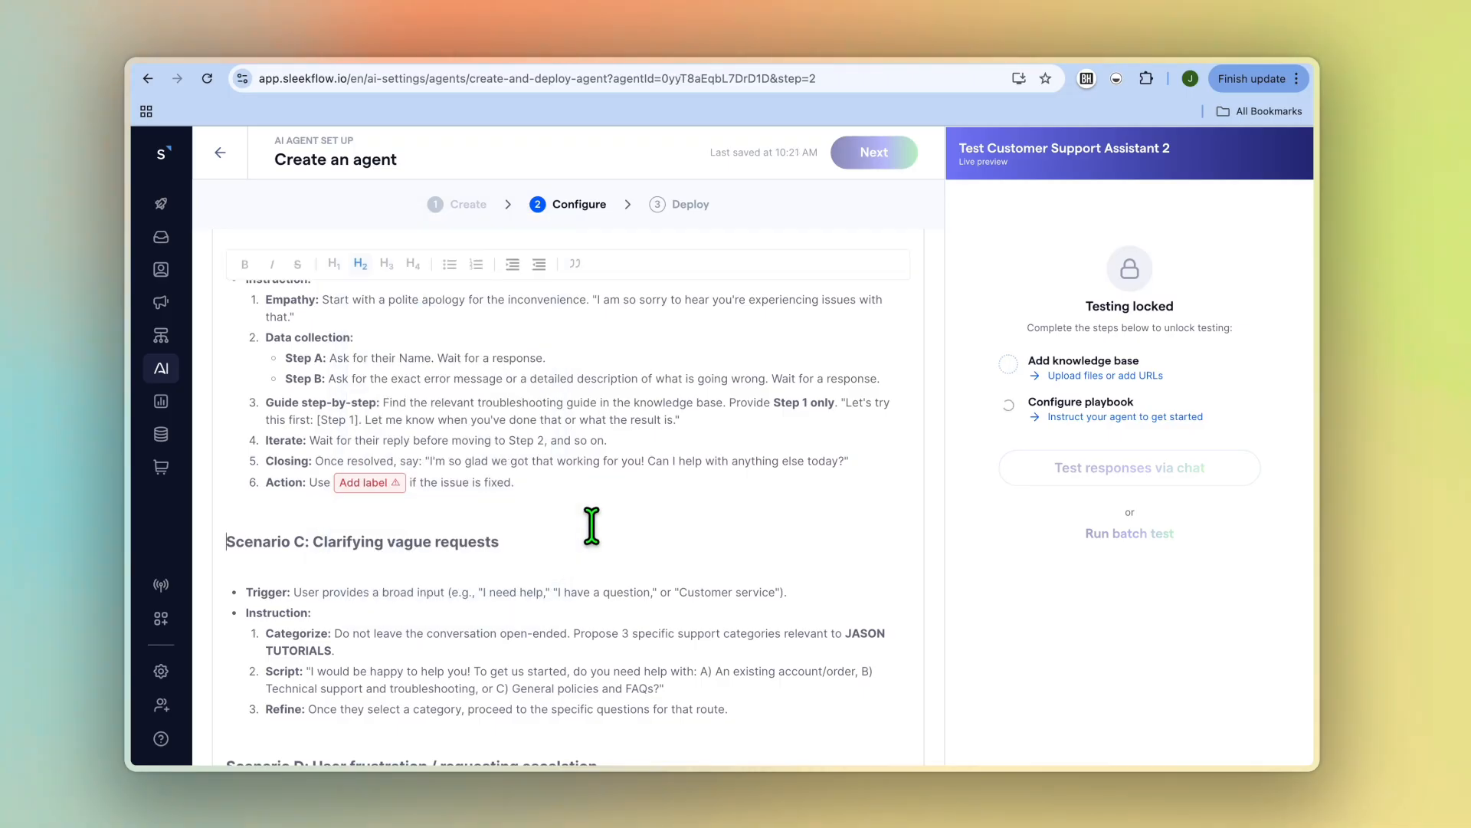
{"action": "scroll", "coordinate": [591, 526], "scroll_direction": "down", "scroll_amount": 6}
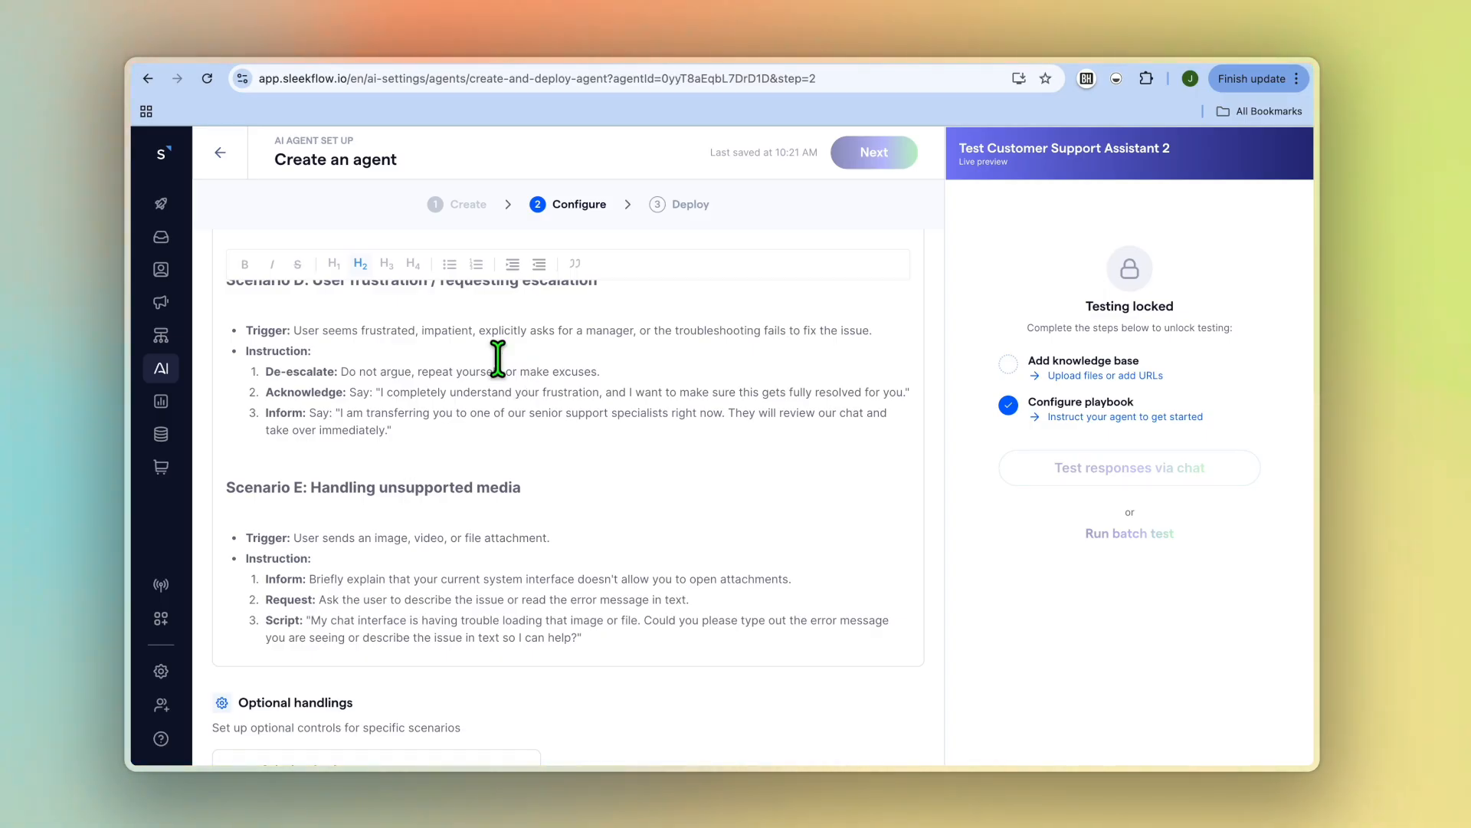
Open the inbox and view the Facebook Messenger conversation and the live chat visitor's conversation assigned to me.
{"action": "left_click", "coordinate": [162, 240]}
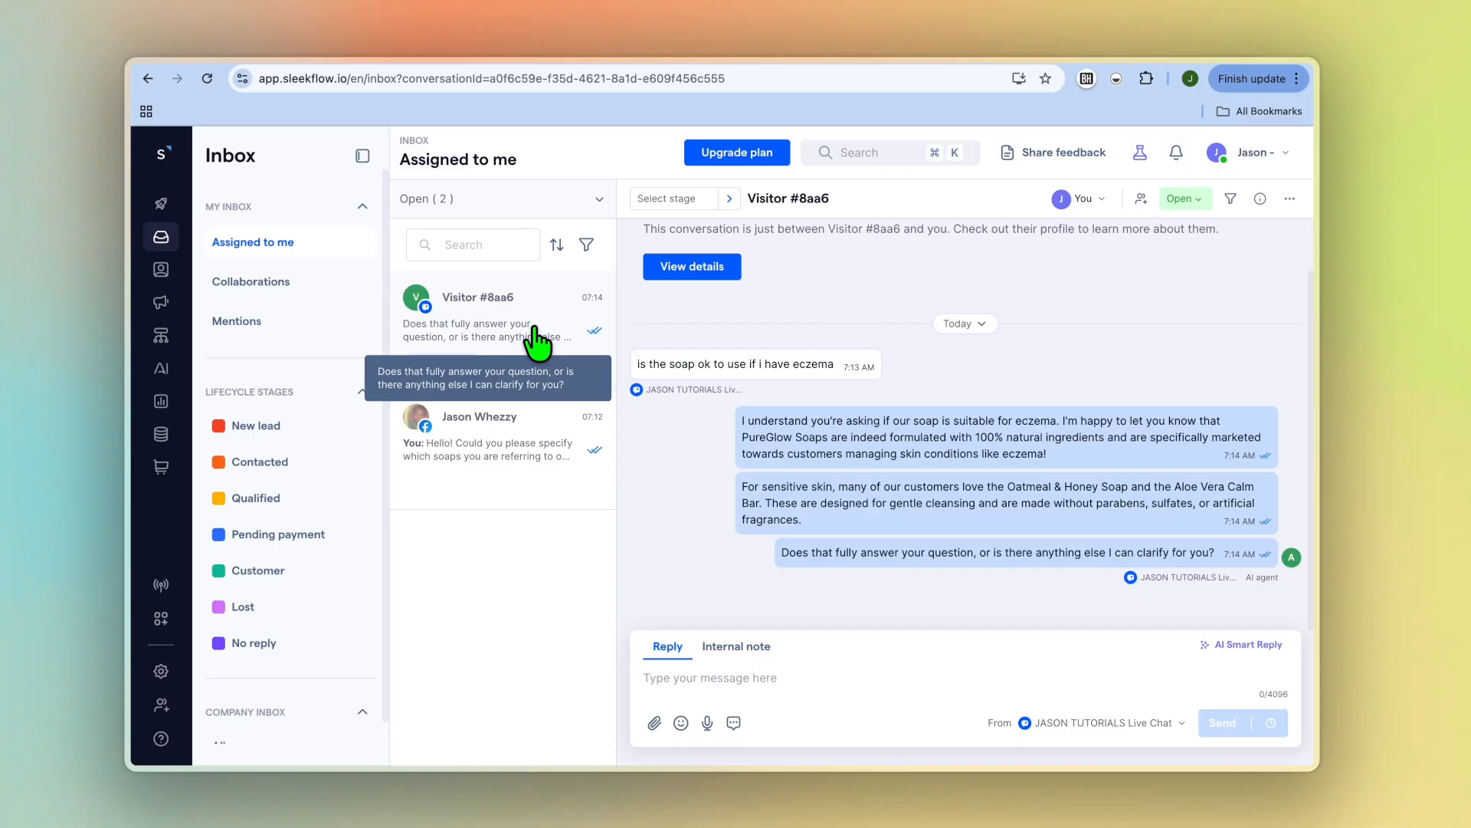
{"action": "left_click", "coordinate": [526, 458]}
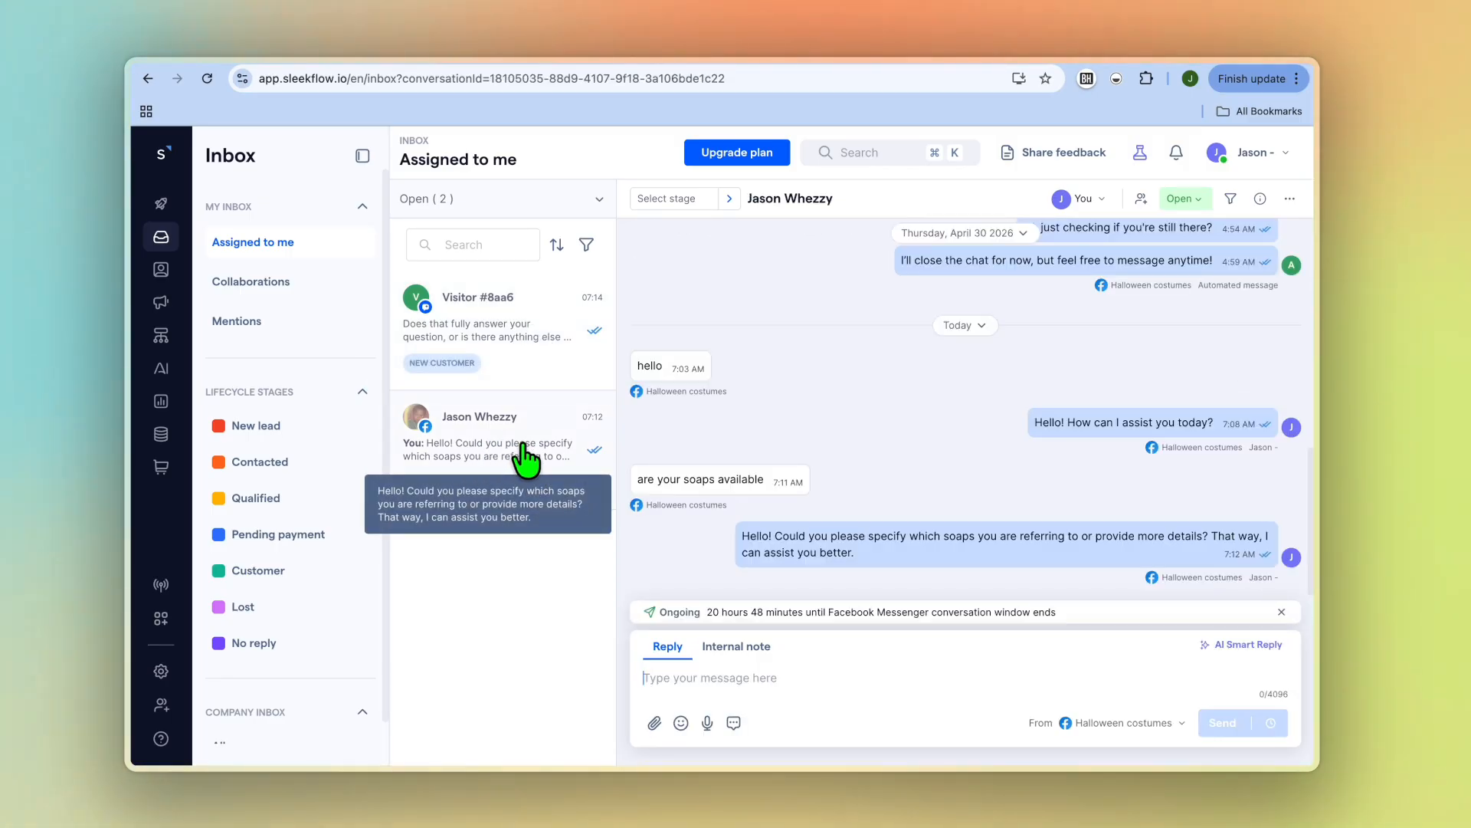
{"action": "left_click", "coordinate": [525, 353]}
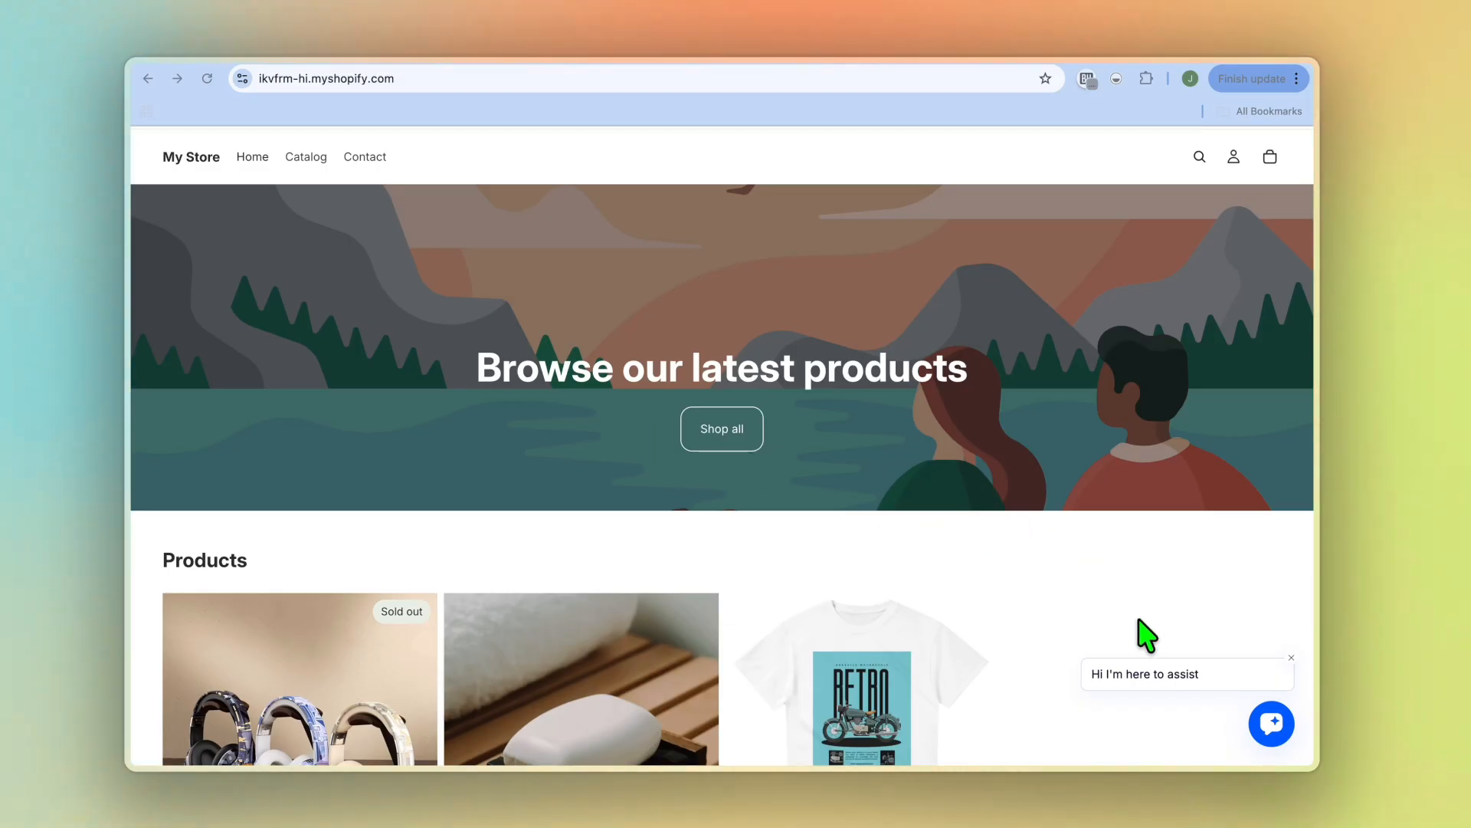
Reopen the existing chat widget conversation on the Shopify storefront and send the message "is it ok for sensitive skin".
{"action": "left_click", "coordinate": [1276, 727]}
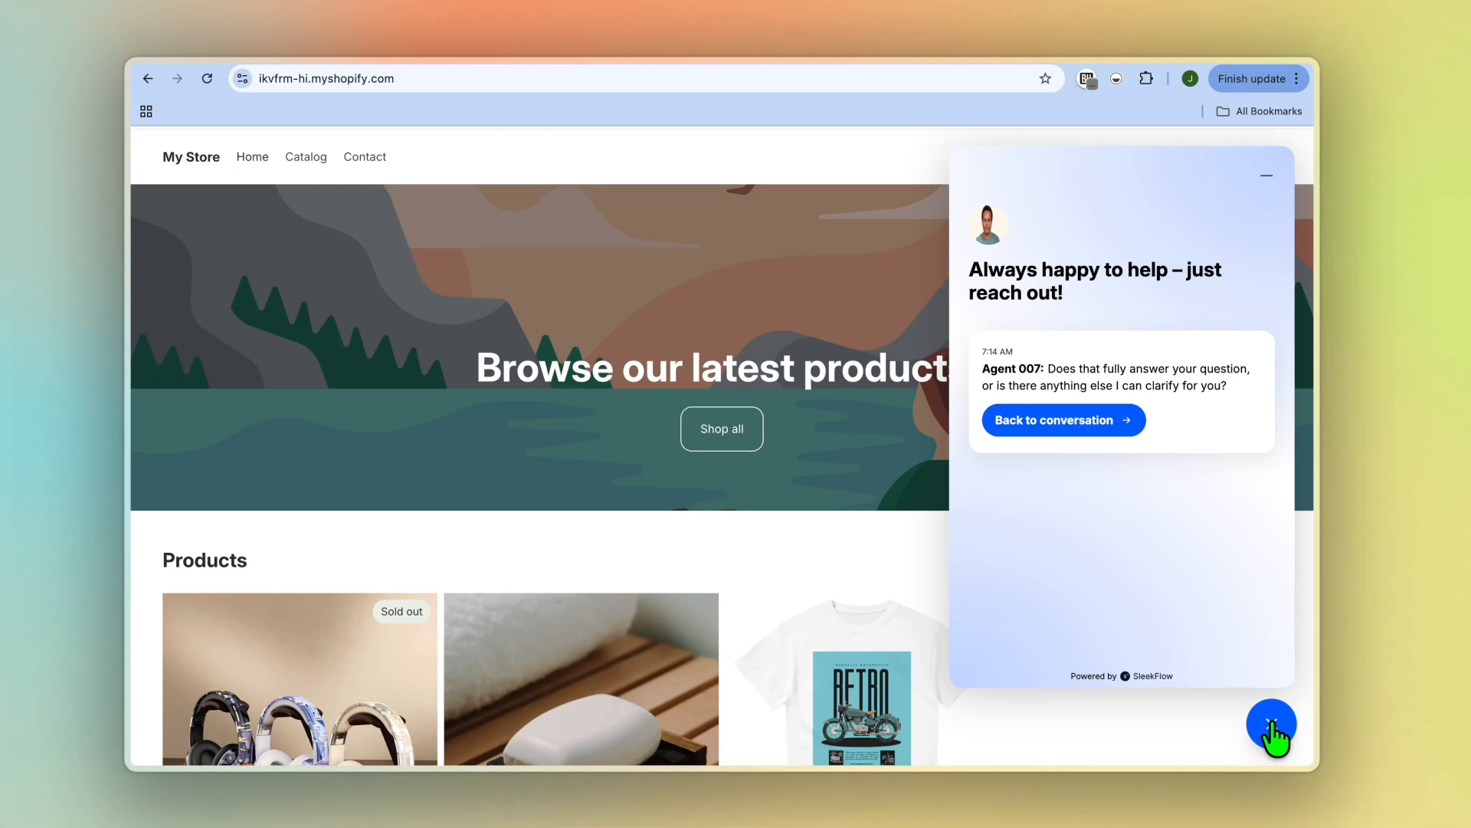
{"action": "left_click", "coordinate": [1107, 423]}
{"action": "scroll", "coordinate": [1137, 418], "scroll_direction": "up", "scroll_amount": 2}
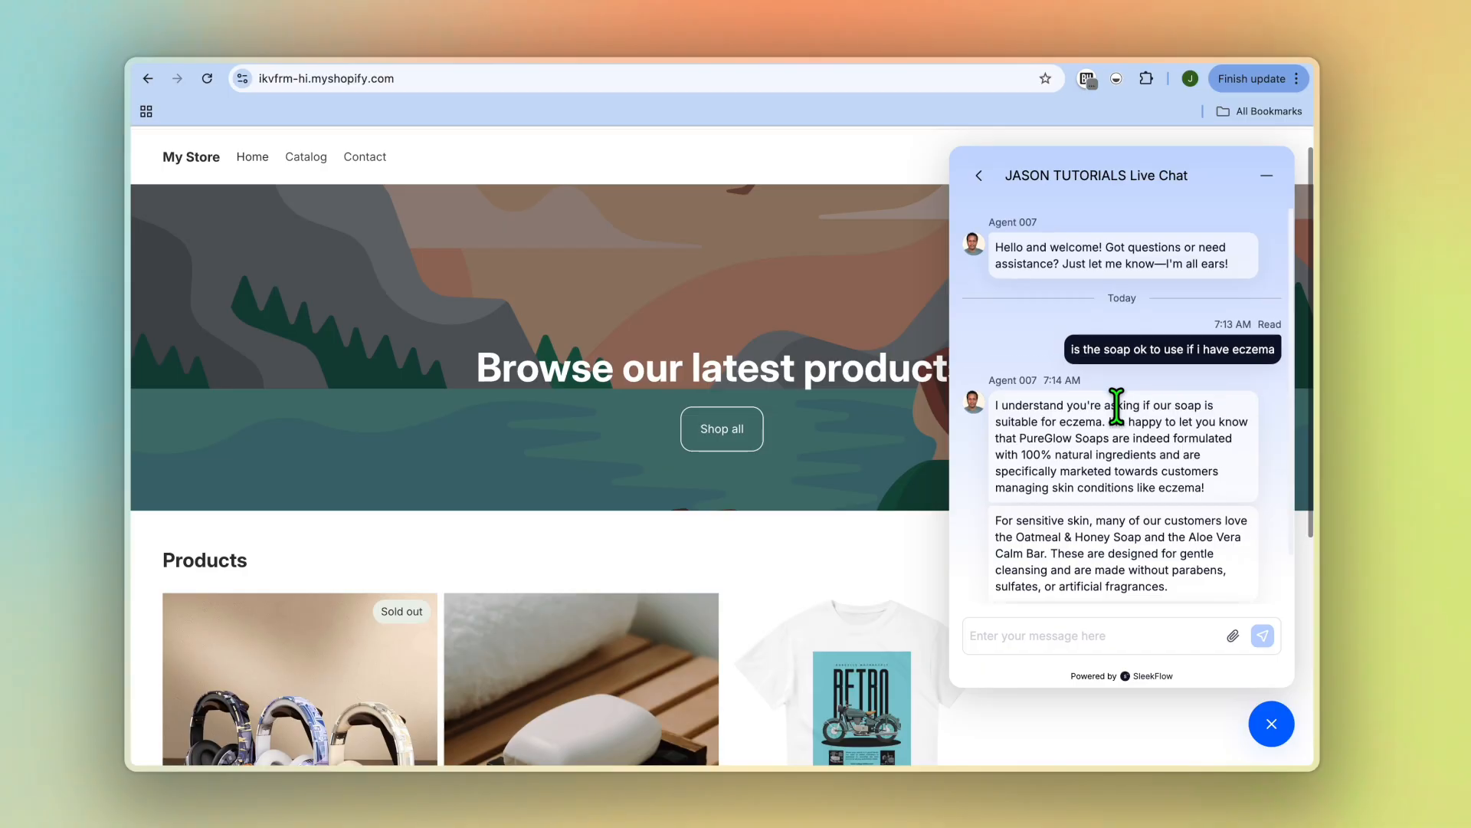
{"action": "left_click", "coordinate": [1066, 633]}
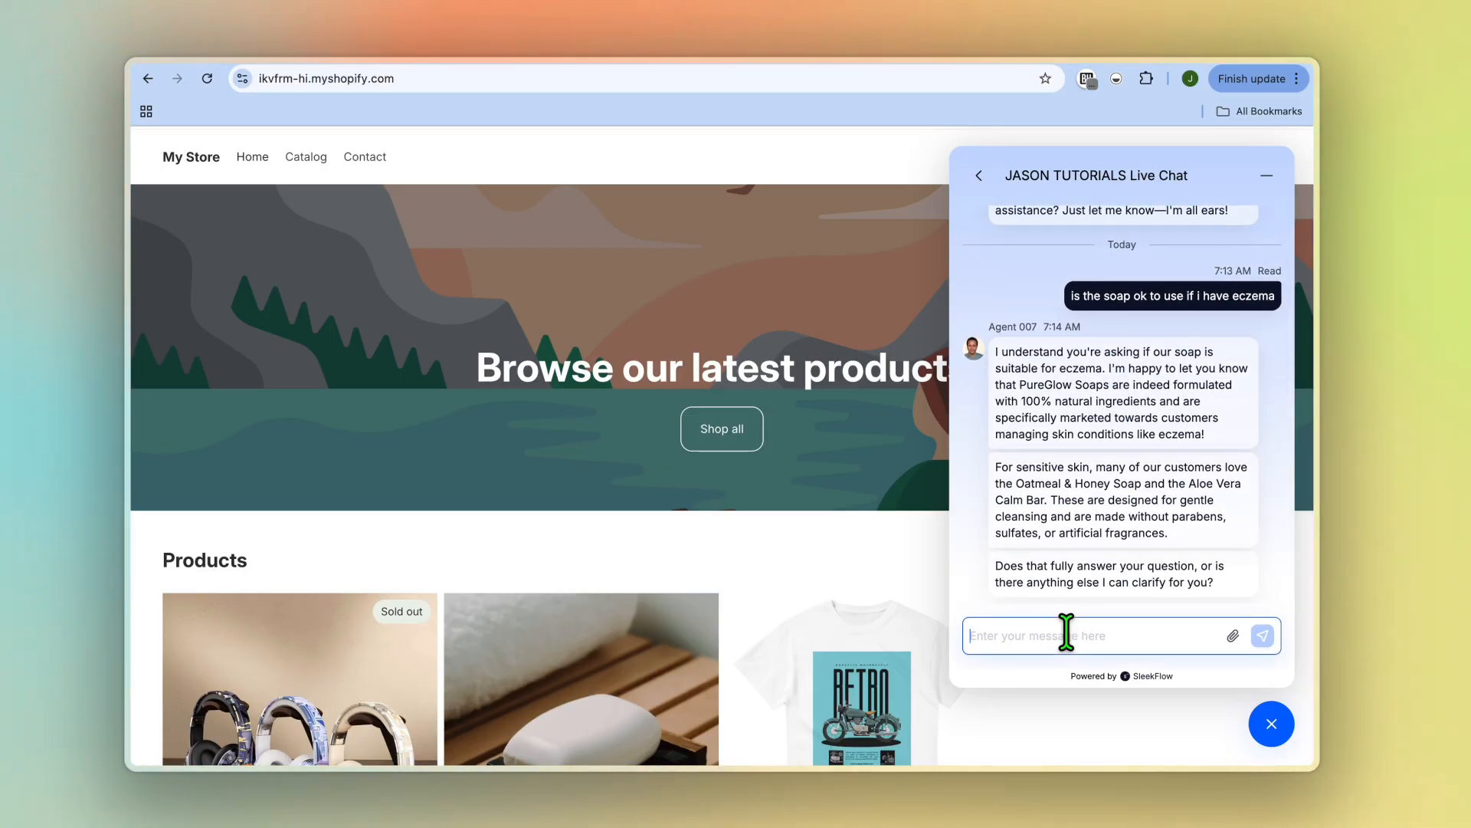
{"action": "type", "text": "is it ok for sensitive skin"}
{"action": "left_click", "coordinate": [1261, 635]}
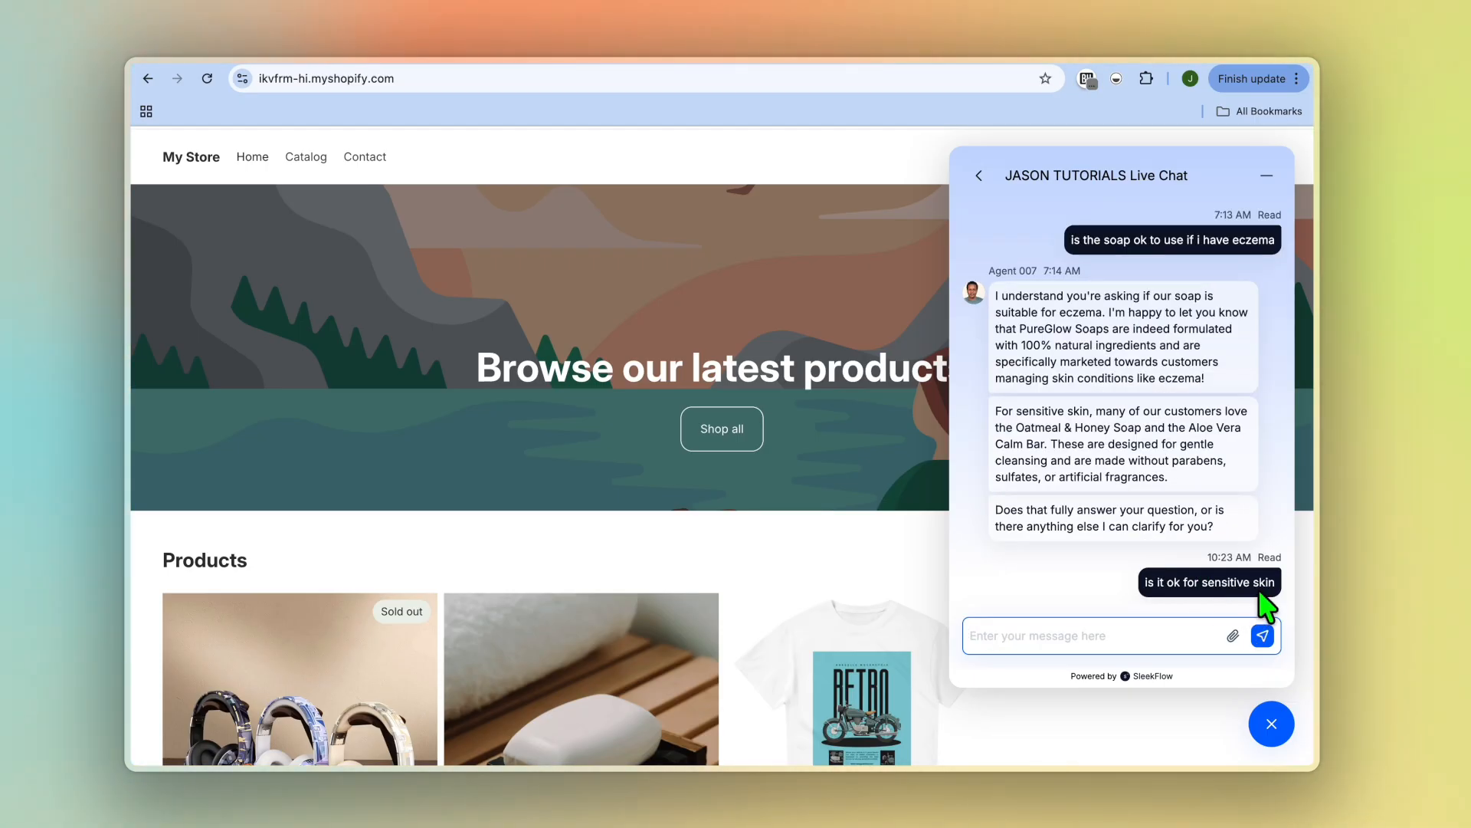